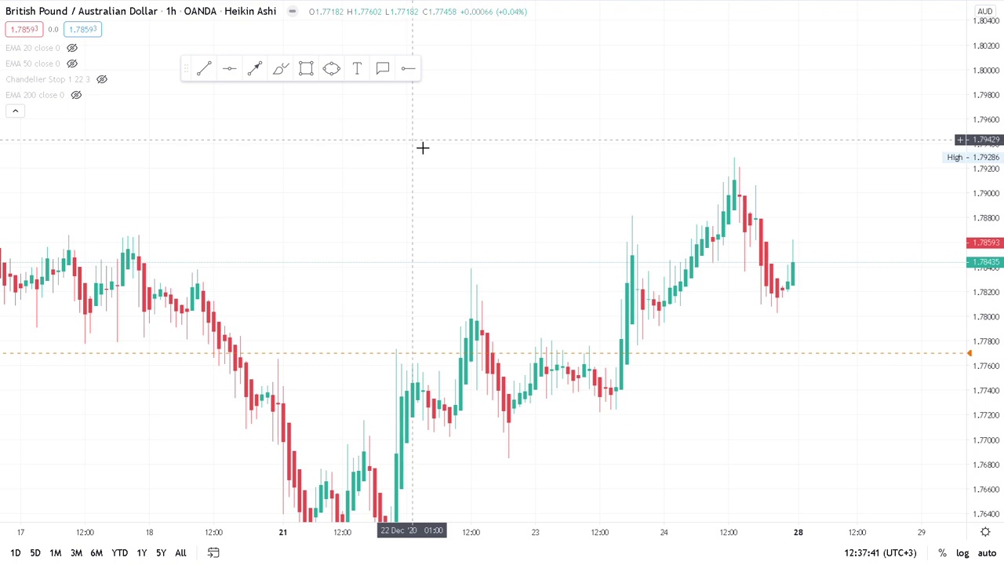
Step: Zoom and pan the GBP/AUD chart back to show the 4–17 November 2020 hourly candles
left_click_drag(473, 276, 509, 213)
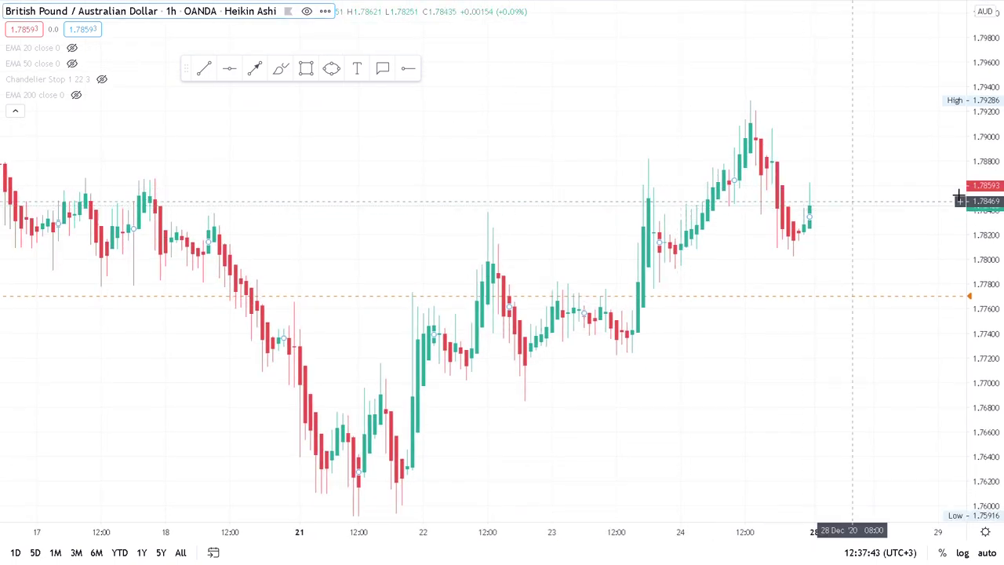
left_click_drag(958, 196, 988, 255)
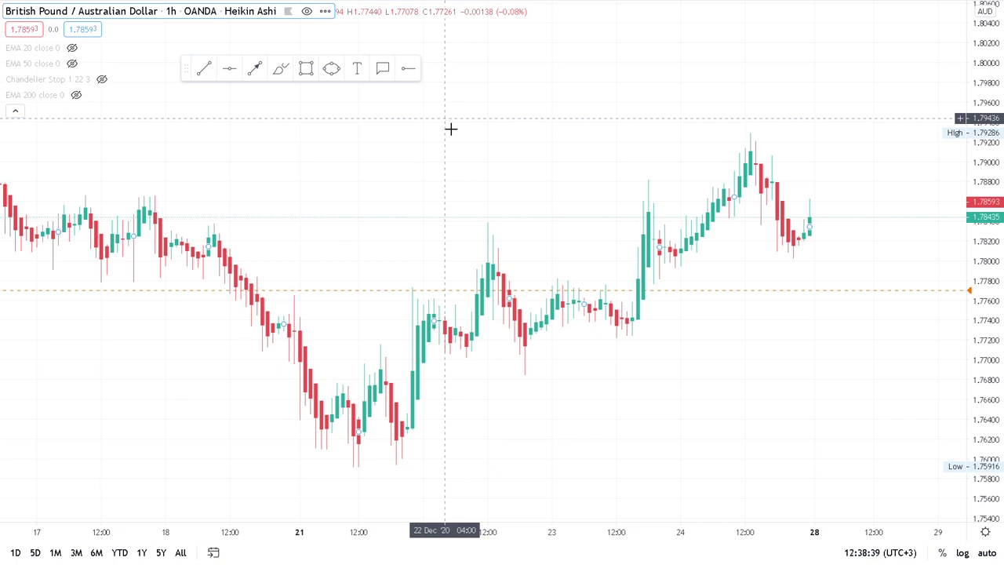
scroll(448, 181, "down", 3)
left_click_drag(509, 296, 749, 220)
left_click_drag(297, 295, 628, 353)
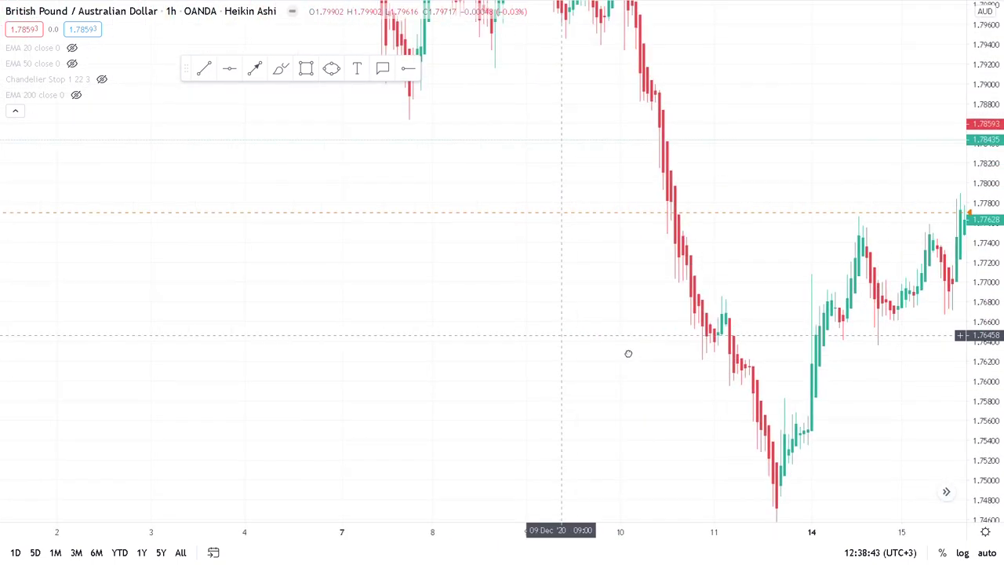
left_click_drag(379, 188, 497, 437)
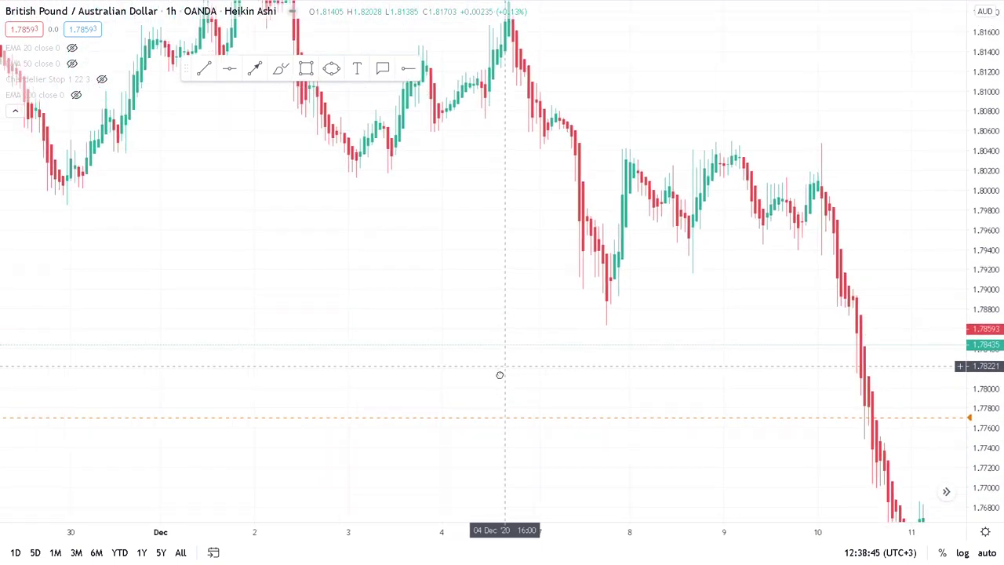
left_click_drag(316, 280, 558, 390)
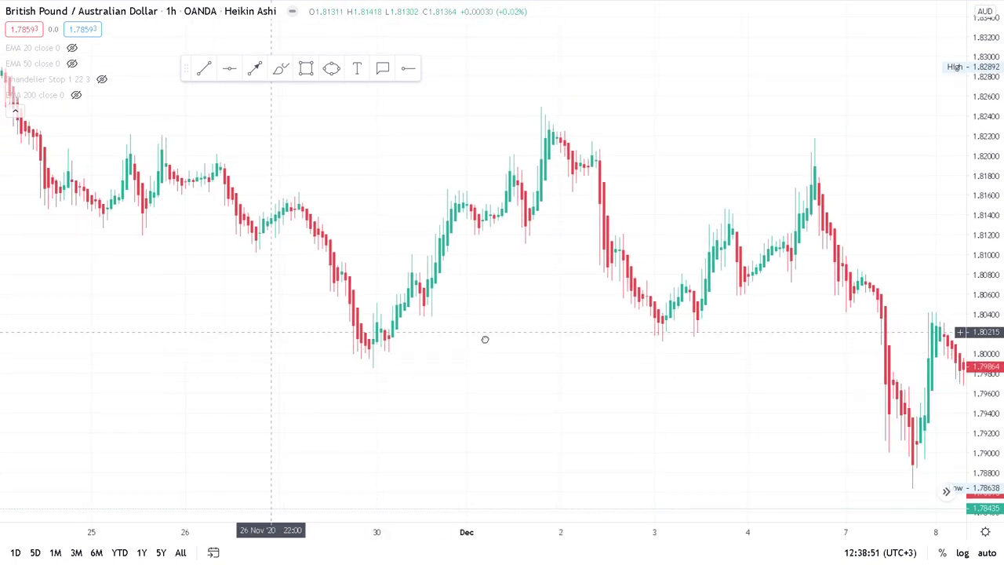
left_click_drag(429, 334, 680, 357)
left_click_drag(329, 419, 680, 366)
scroll(641, 359, "up", 5)
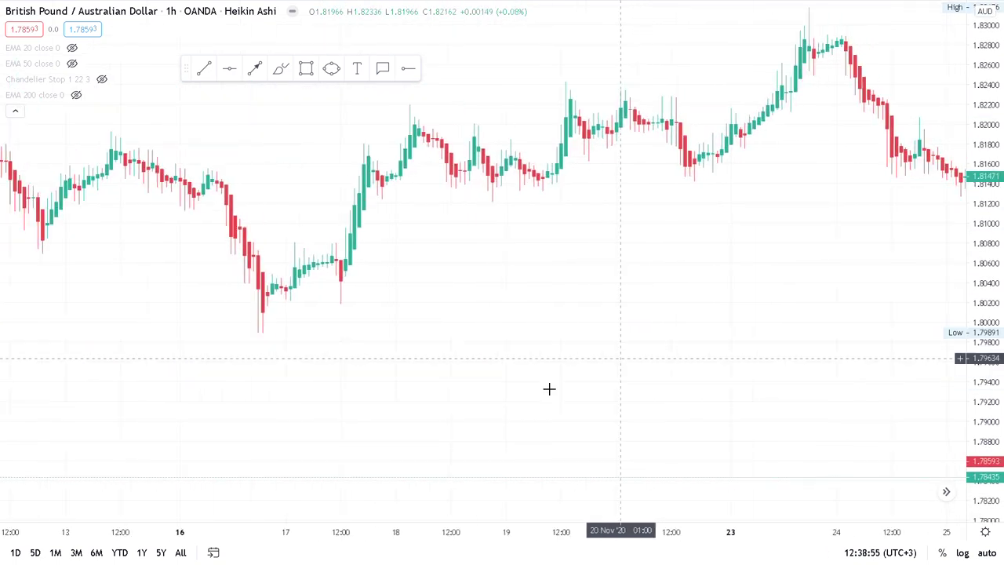
left_click_drag(429, 333, 750, 389)
left_click_drag(617, 363, 877, 320)
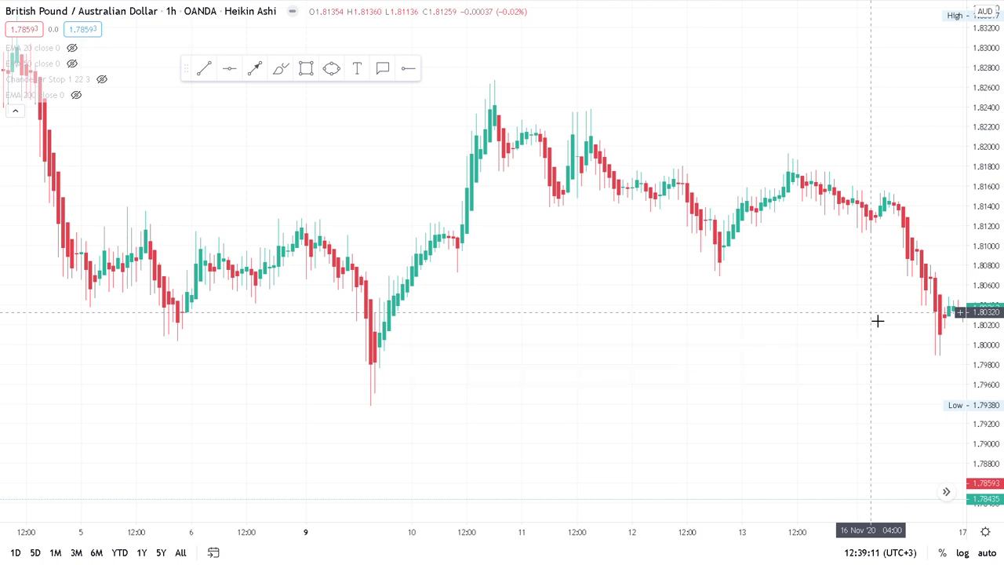
Step: Draw horizontal lines at 1.82413 and 1.79759, and label the top one 'resistance' with a callout
left_click(484, 108)
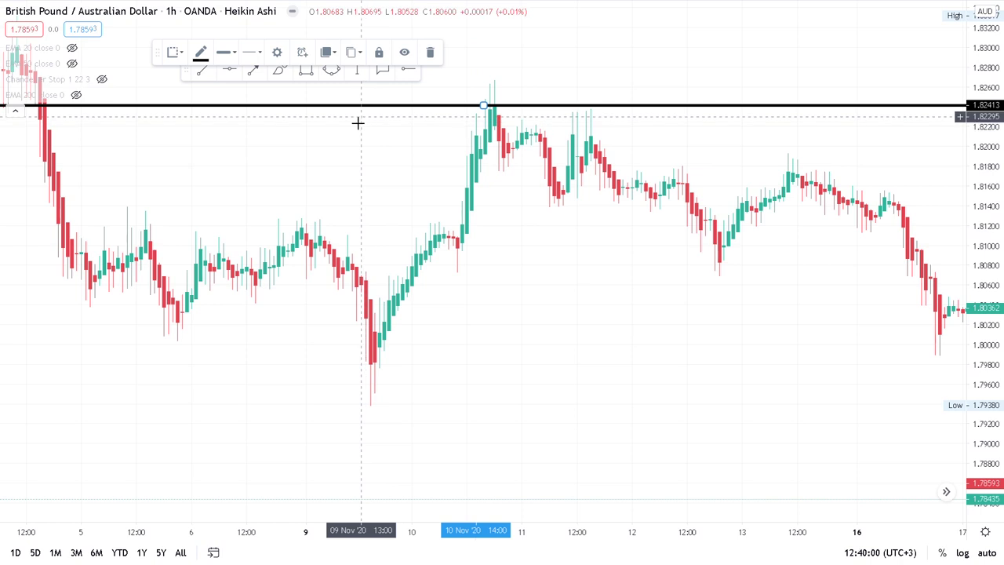
left_click(372, 369)
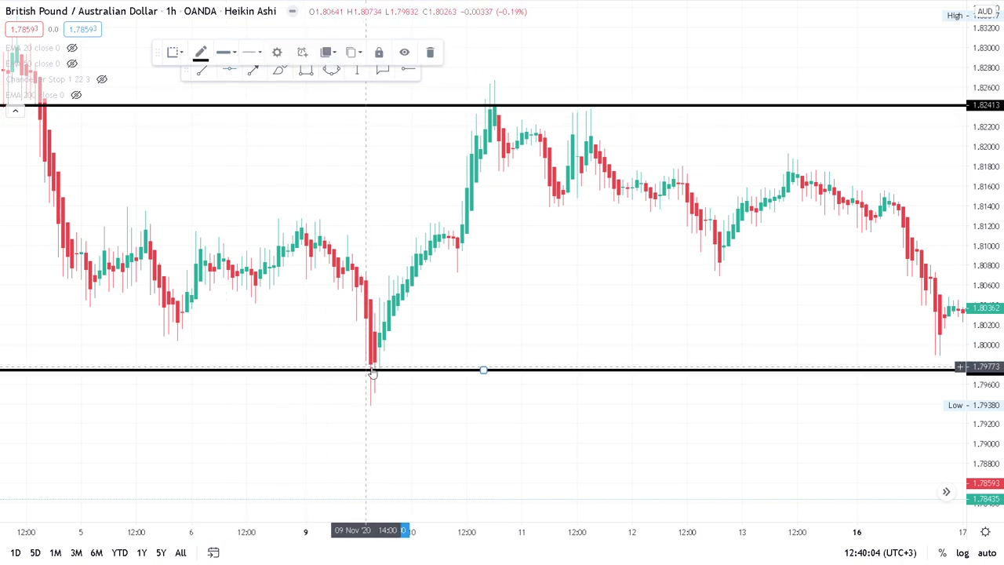
left_click(383, 68)
left_click(536, 105)
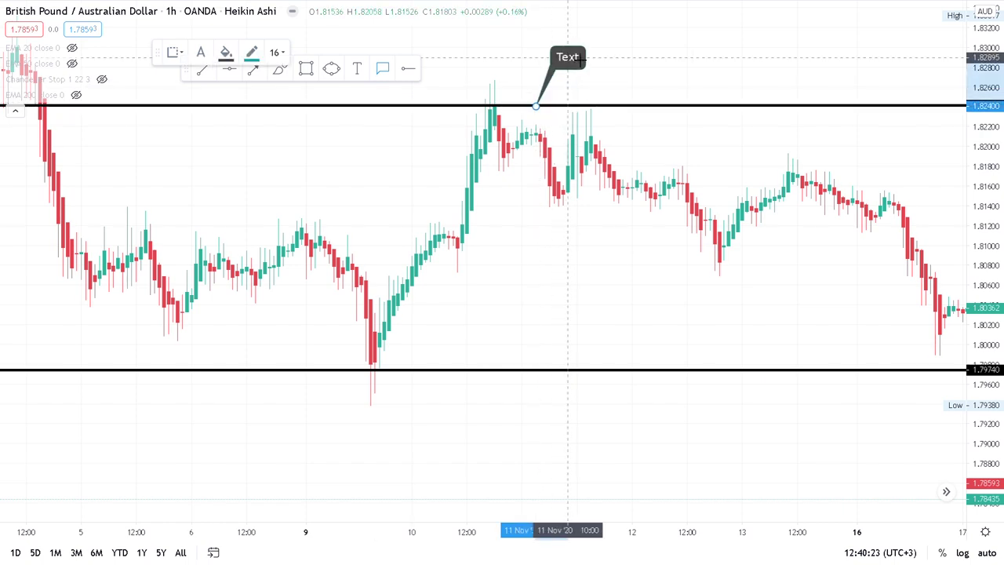
left_click(581, 56)
double_click(575, 58)
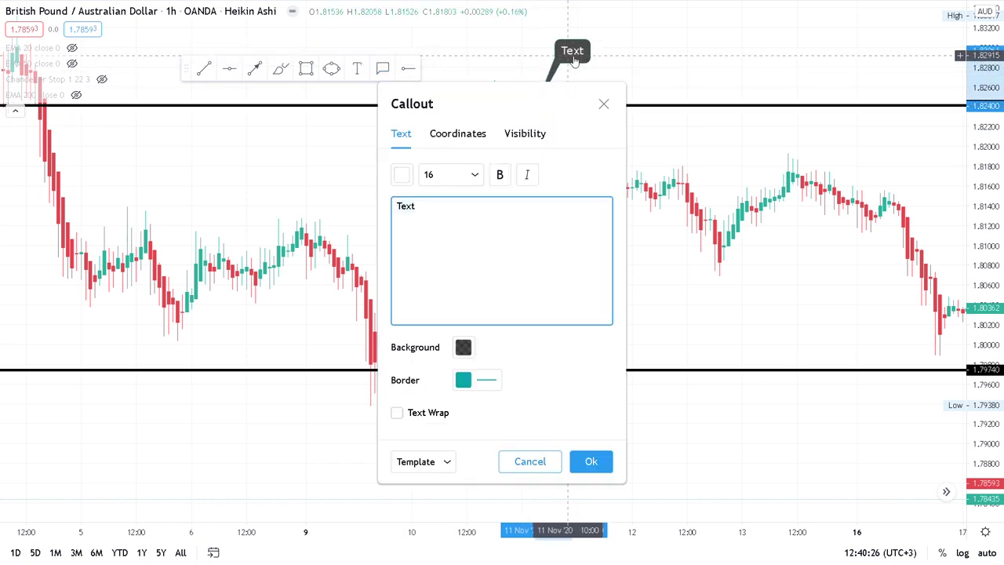
type("resistan")
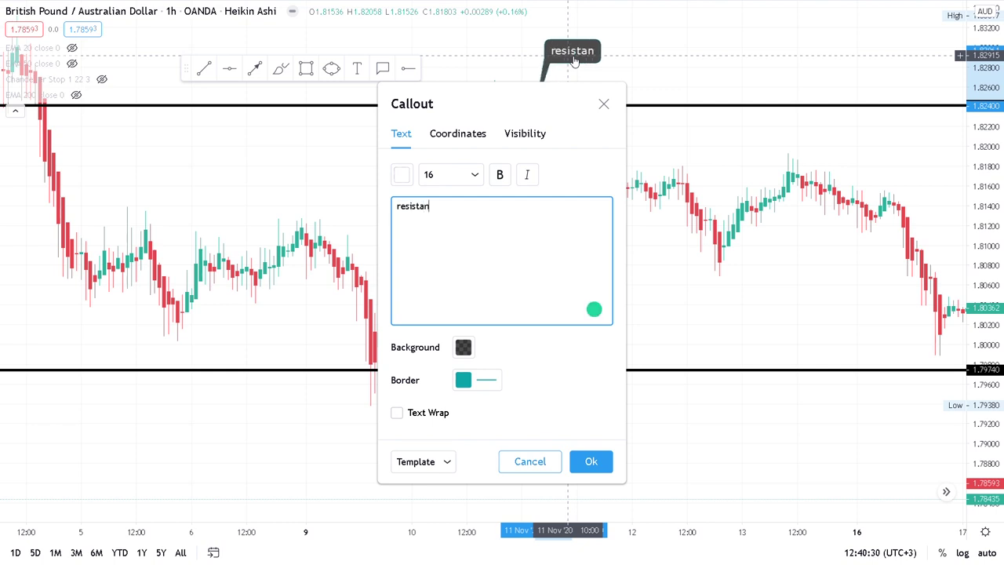
type("ce")
left_click(588, 463)
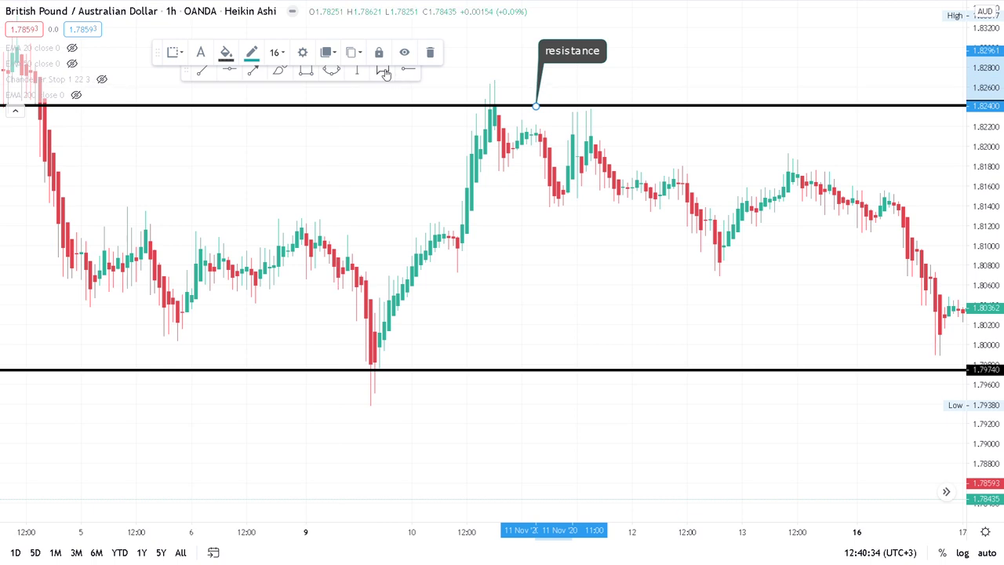
Step: Add a 'Support' callout below the lower horizontal line
left_click(499, 369)
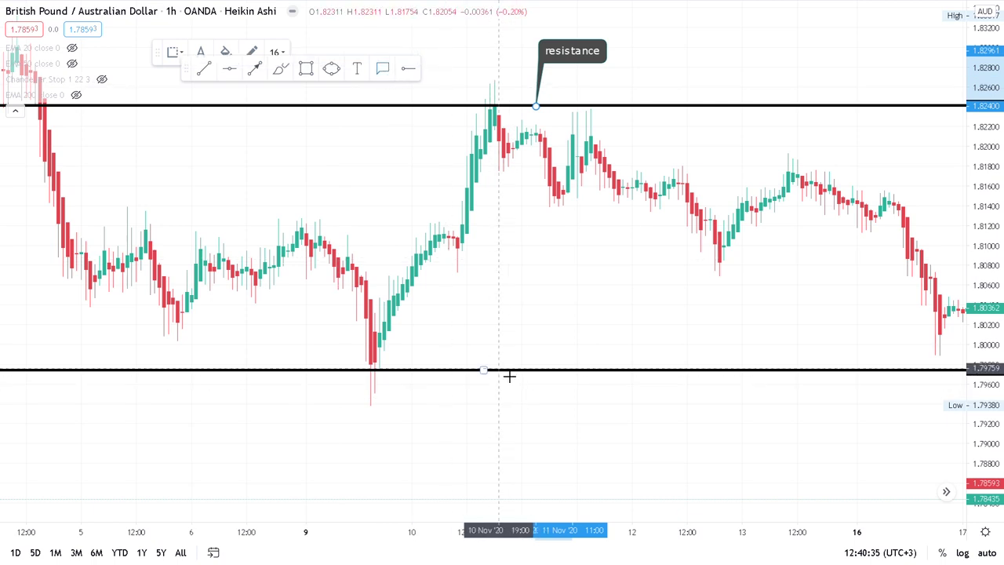
left_click(548, 426)
type("Su")
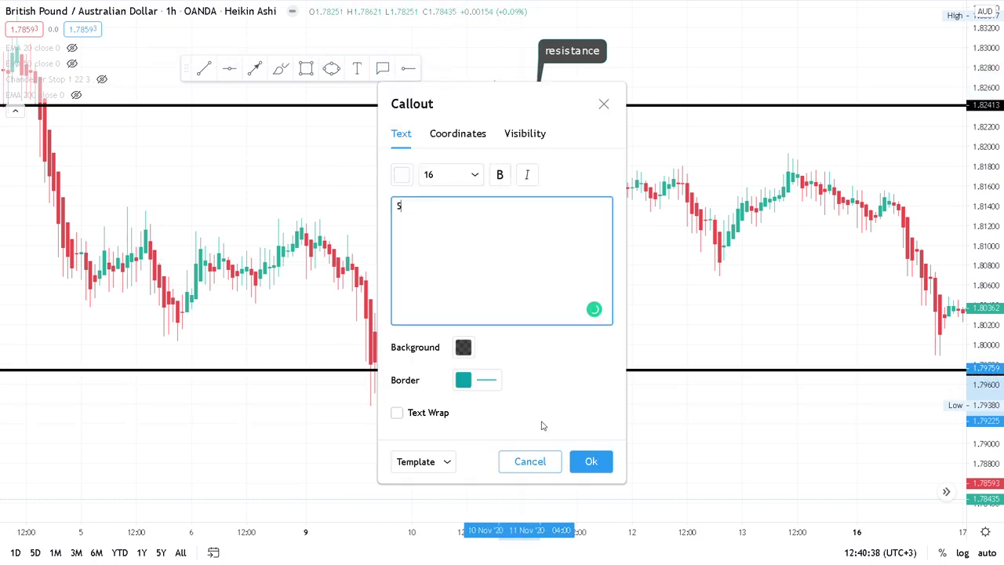
type("pport")
left_click(606, 461)
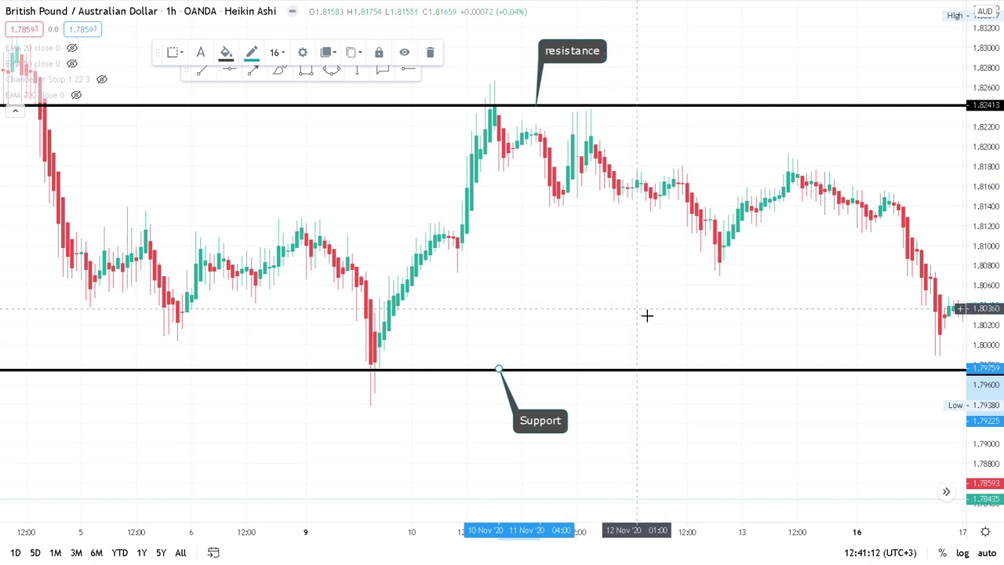
Step: Draw a yellow ellipse around the latest 16 November candles at the chart's right edge
left_click(574, 330)
left_click_drag(573, 329, 638, 343)
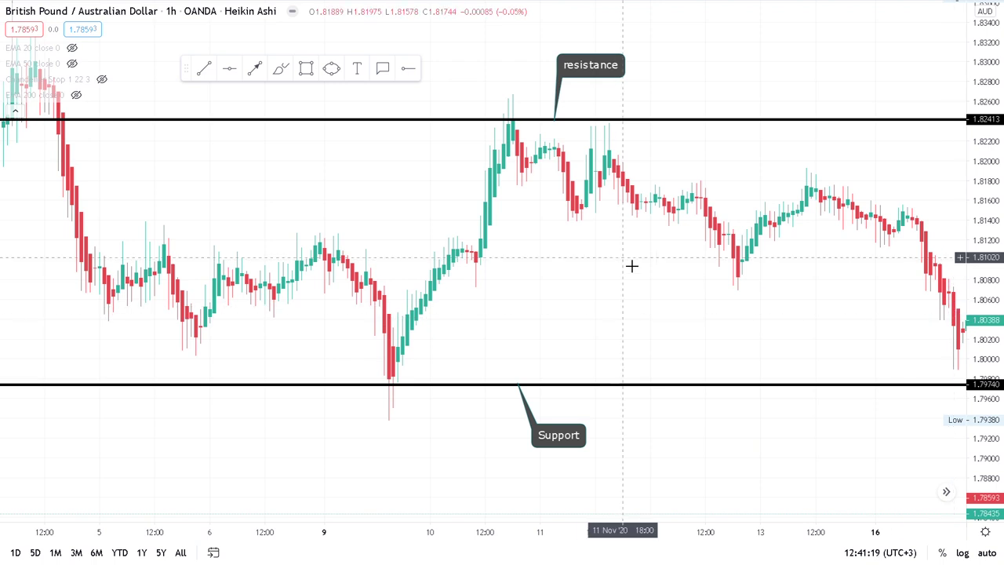
left_click(332, 69)
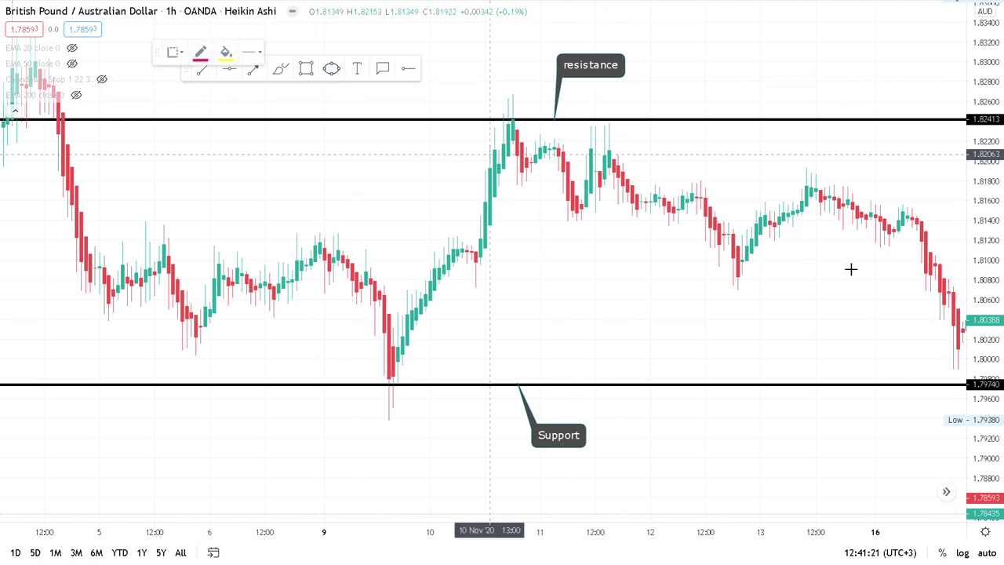
left_click(954, 306)
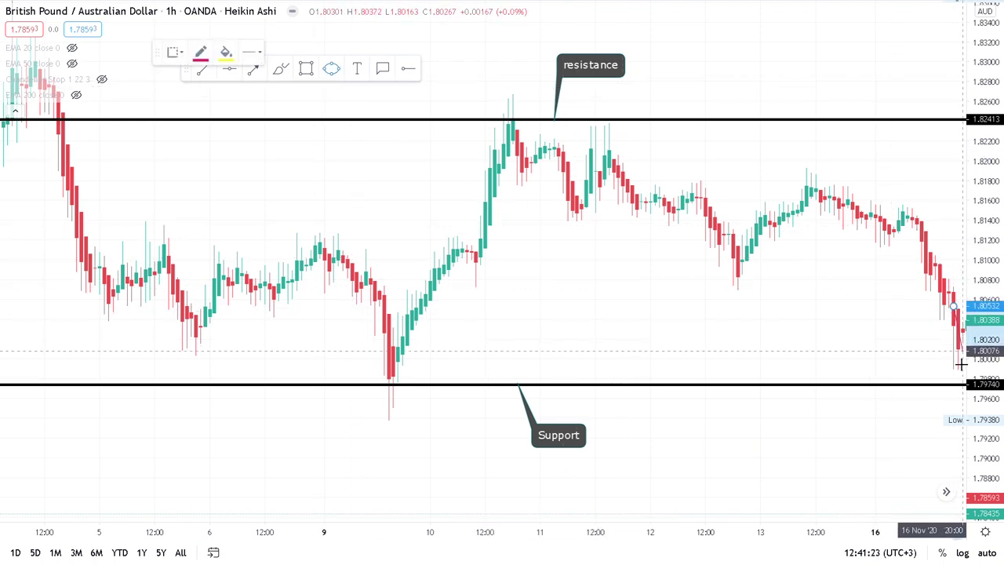
left_click(963, 351)
left_click(877, 346)
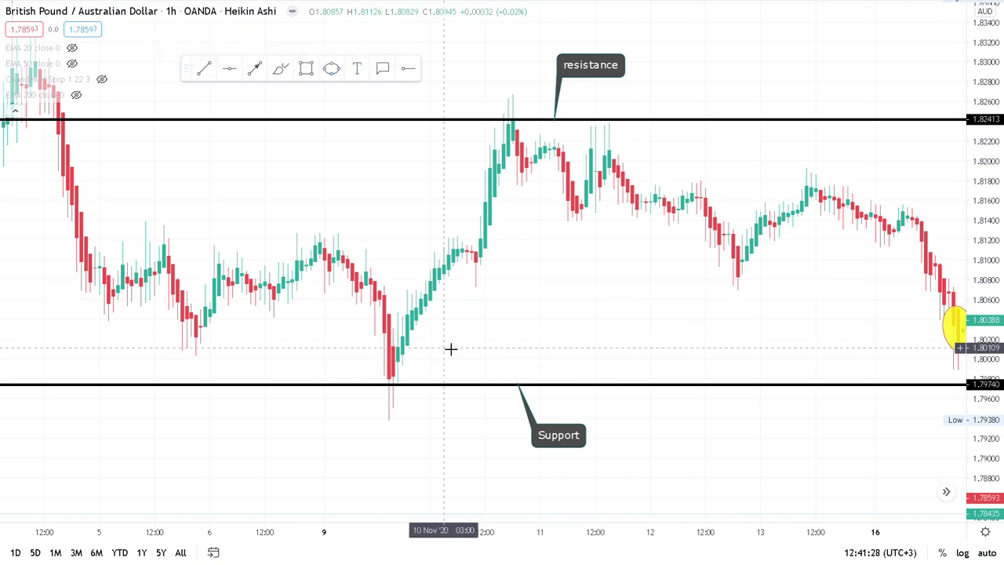
left_click(204, 69)
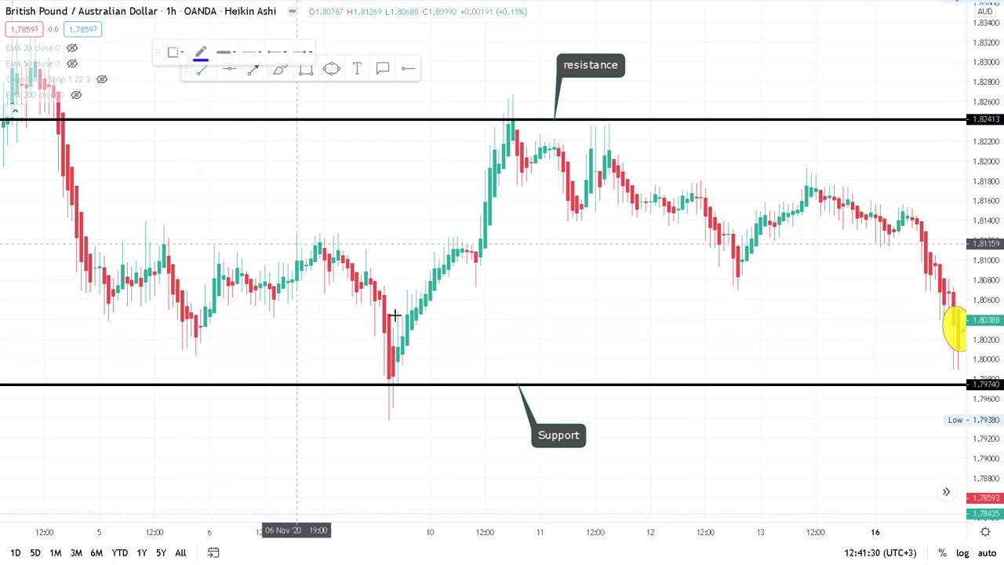
Step: Draw blue trend lines rising from the 9 Nov low to the peak and falling toward support on the right
left_click(385, 381)
left_click(509, 105)
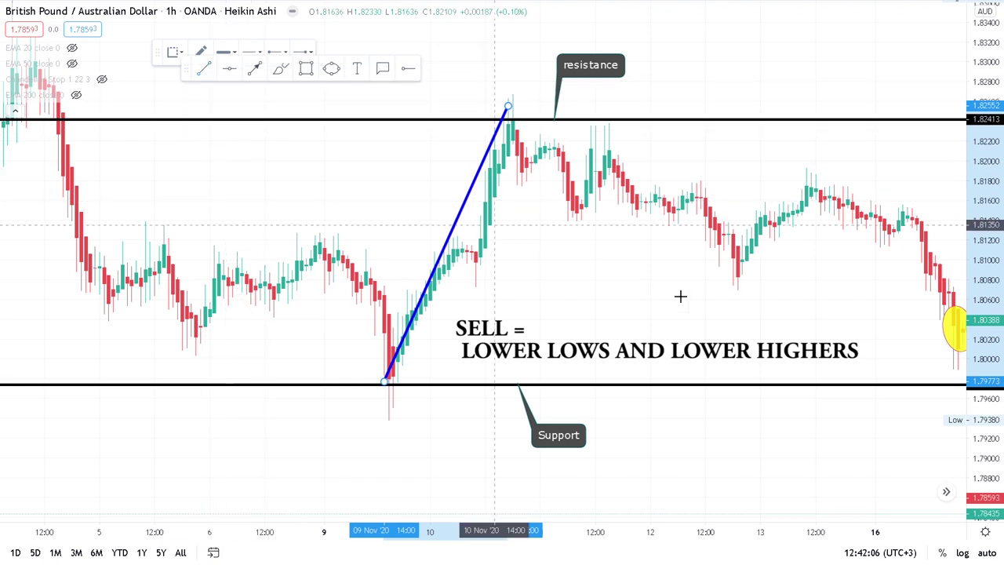
left_click(508, 172)
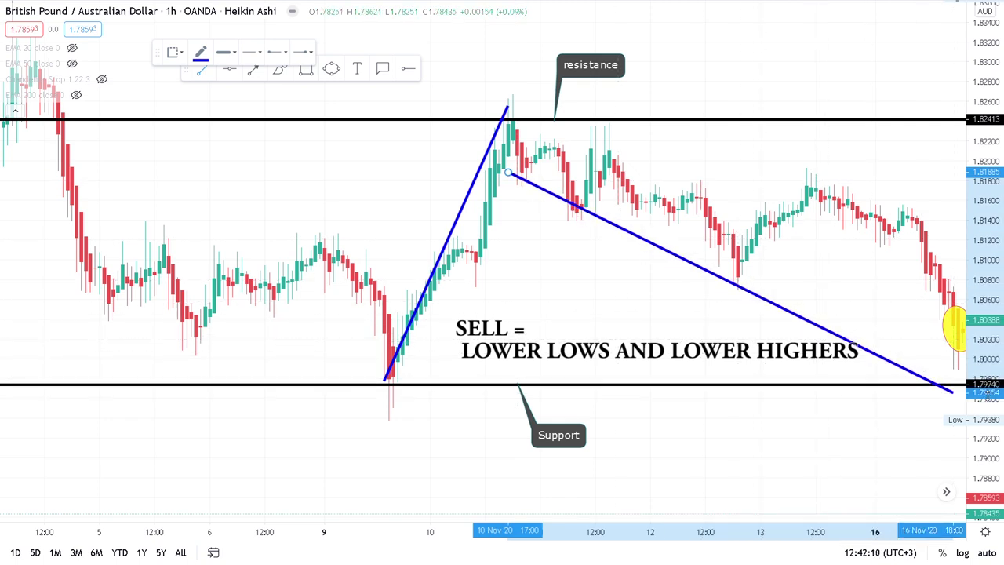
left_click(943, 374)
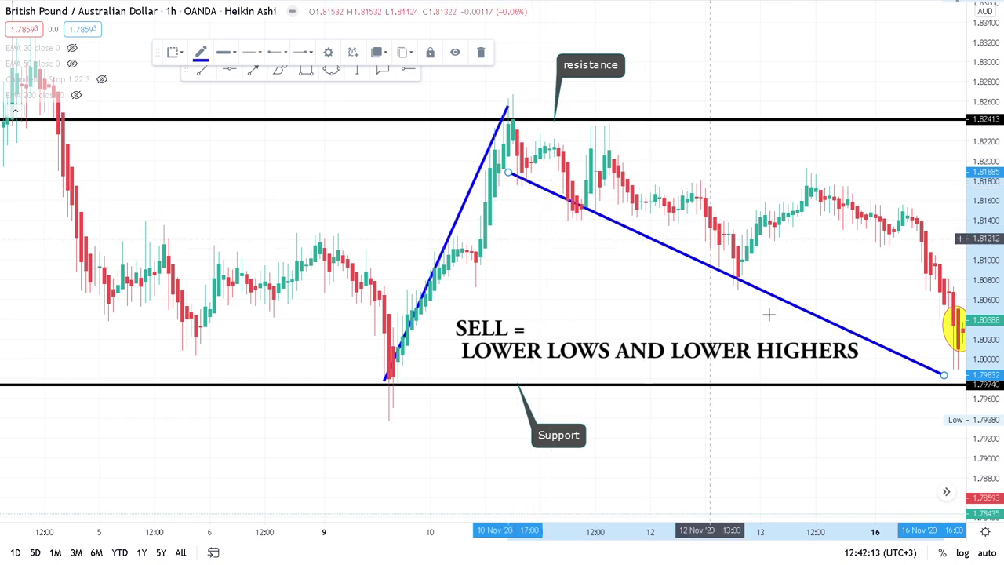
left_click(565, 174)
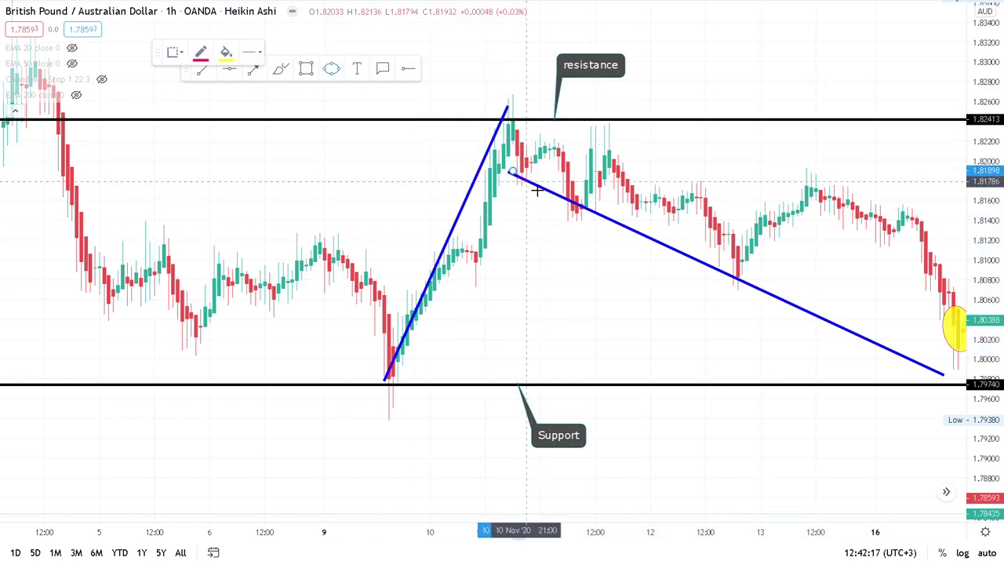
Step: Circle two spots where price touches the falling trend line with small yellow ellipses
left_click(518, 174)
left_click(336, 82)
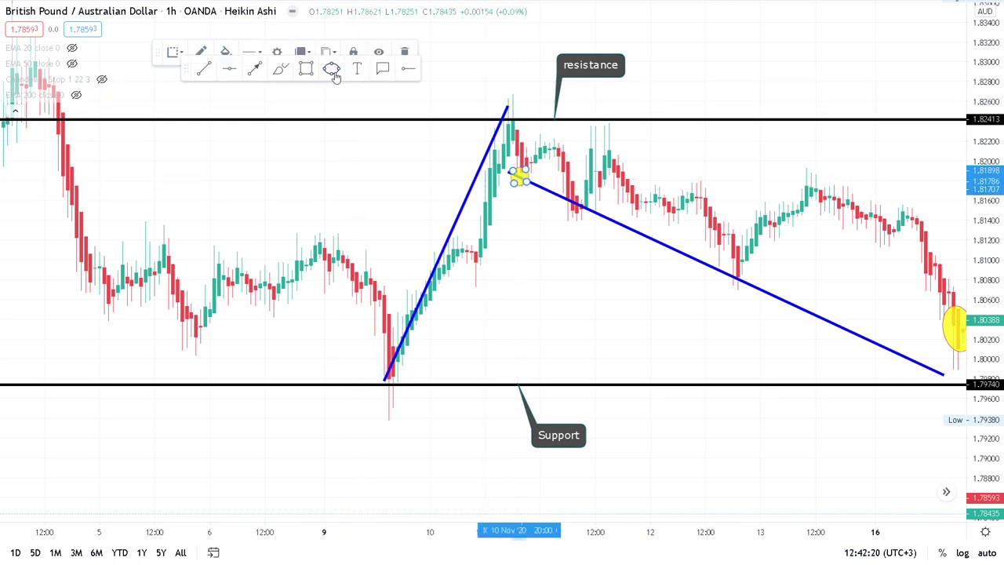
left_click_drag(579, 207, 589, 224)
left_click(596, 206)
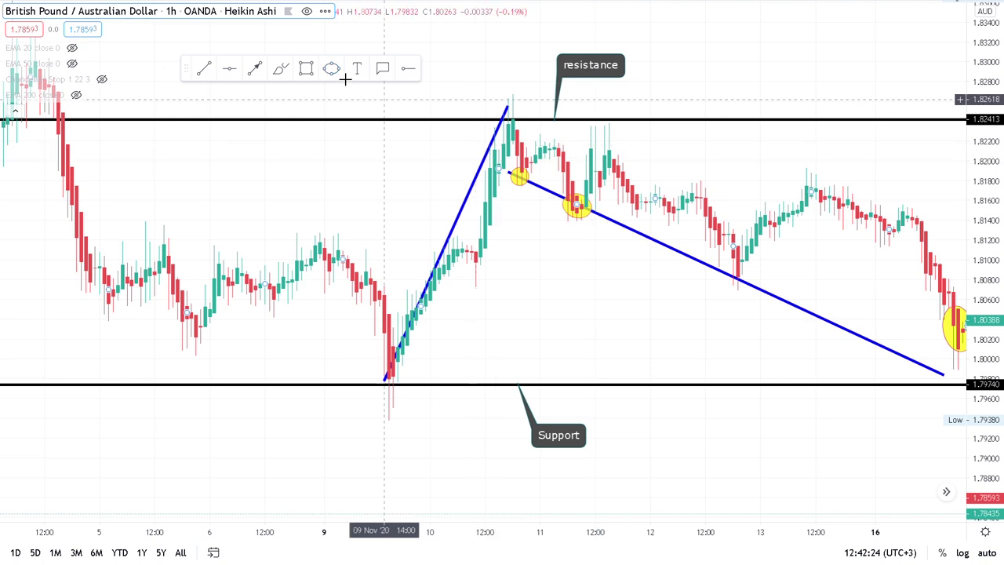
left_click(331, 68)
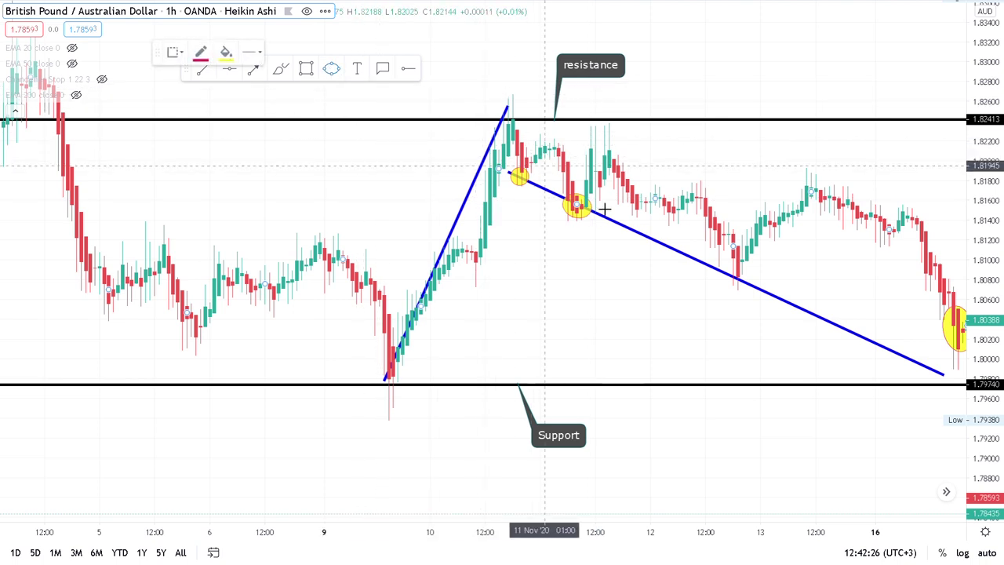
left_click_drag(733, 279, 745, 294)
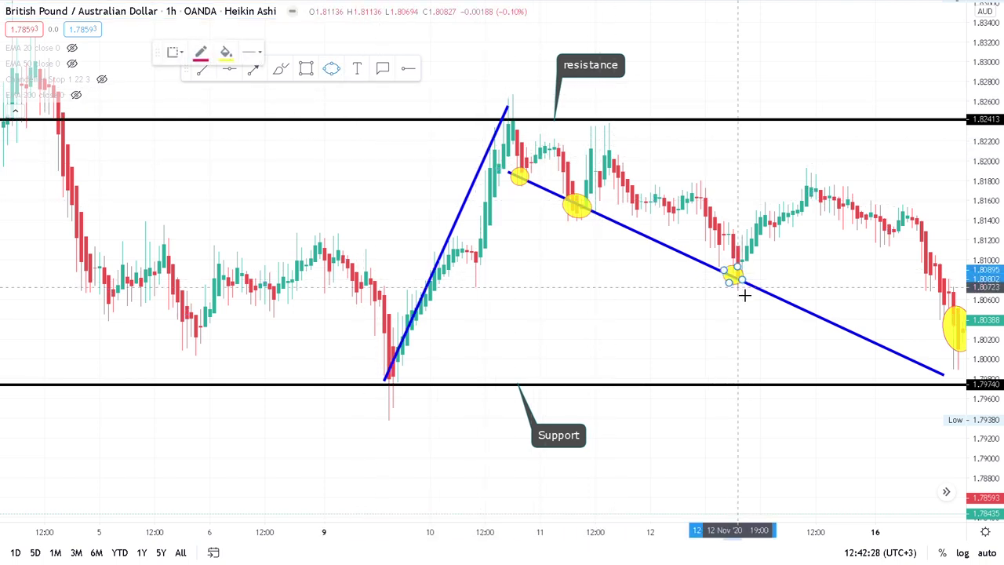
left_click(744, 294)
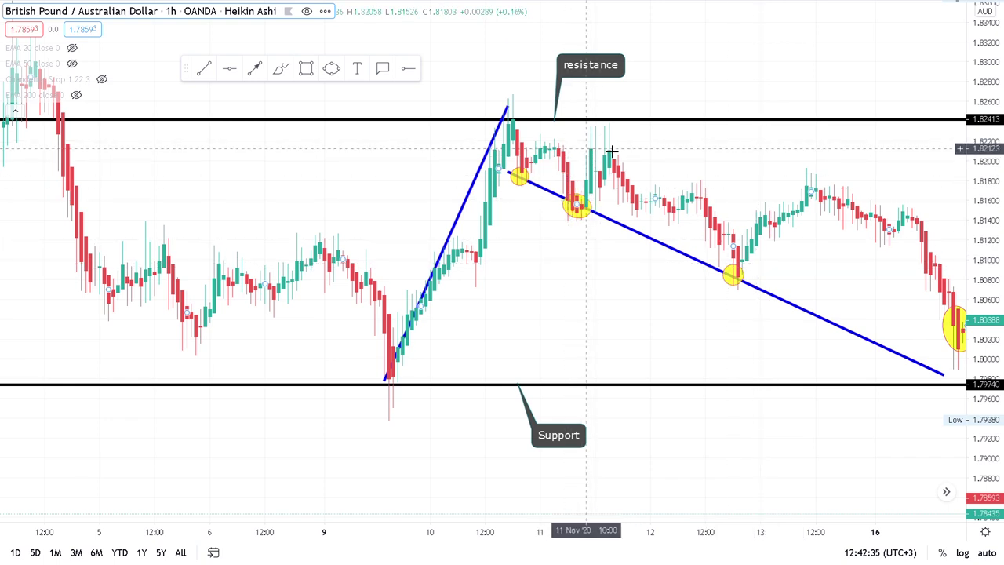
Step: Draw yellow ellipses over the 11 Nov and 13 Nov lower highs
left_click(506, 116)
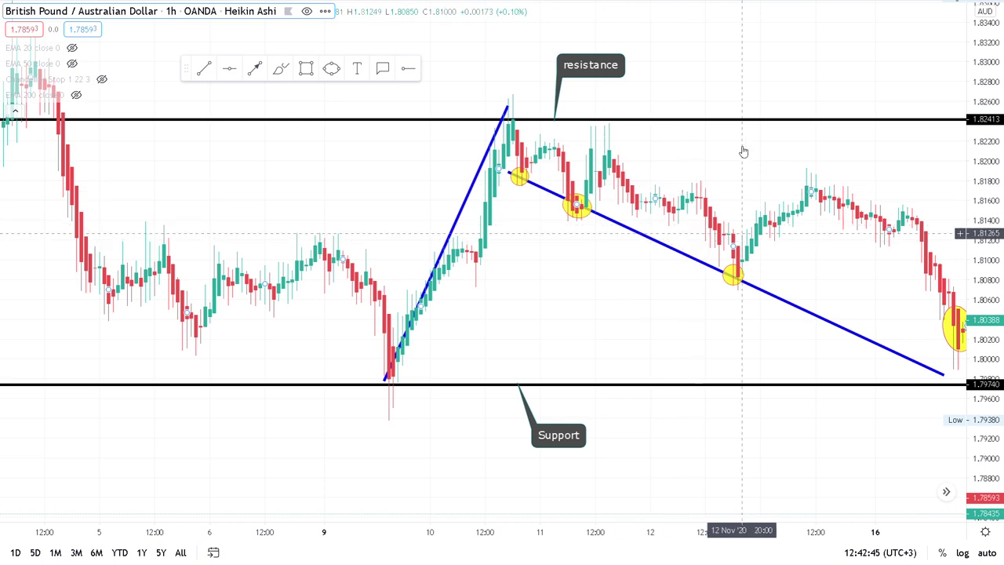
left_click(331, 68)
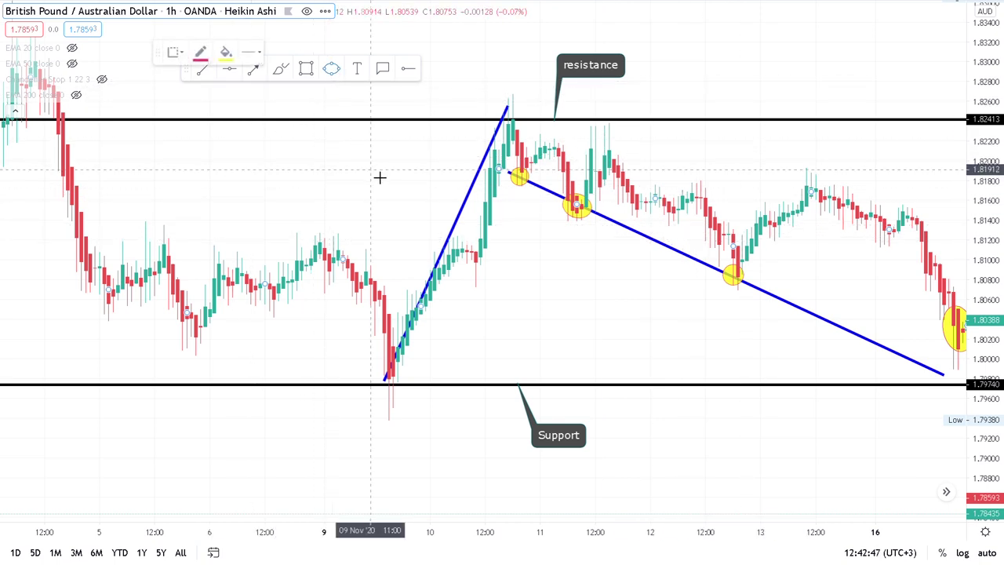
left_click(590, 142)
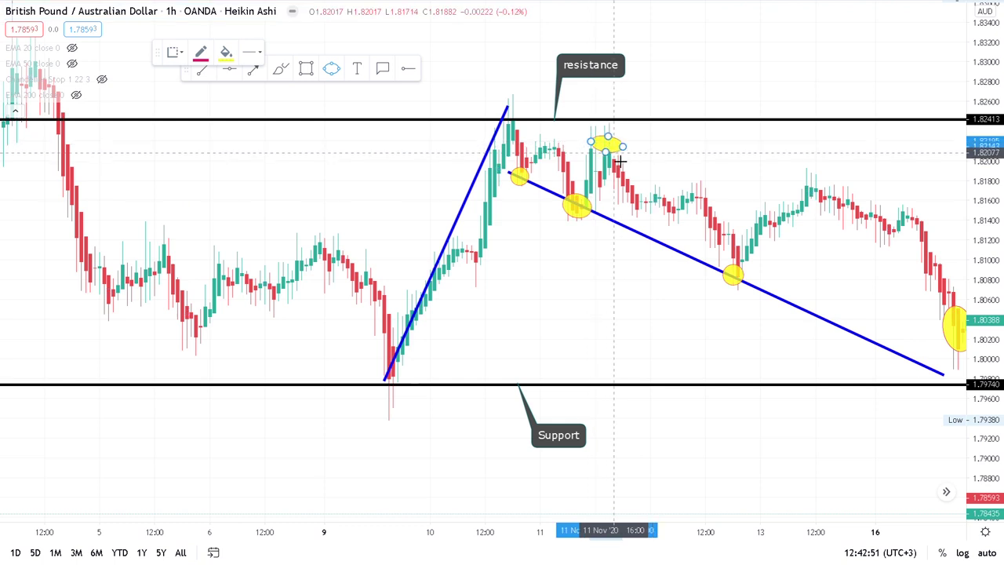
left_click(624, 148)
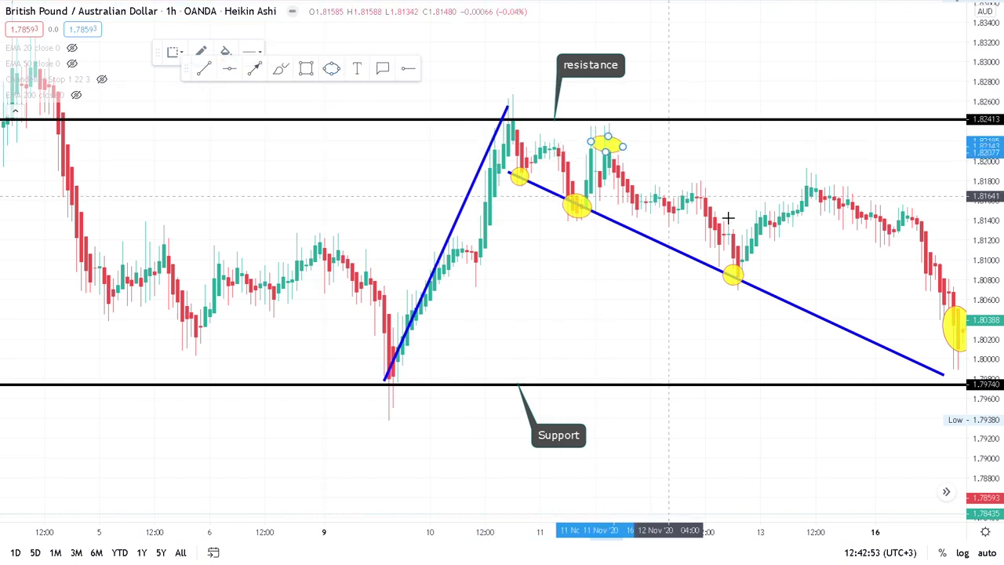
left_click(784, 188)
left_click(826, 191)
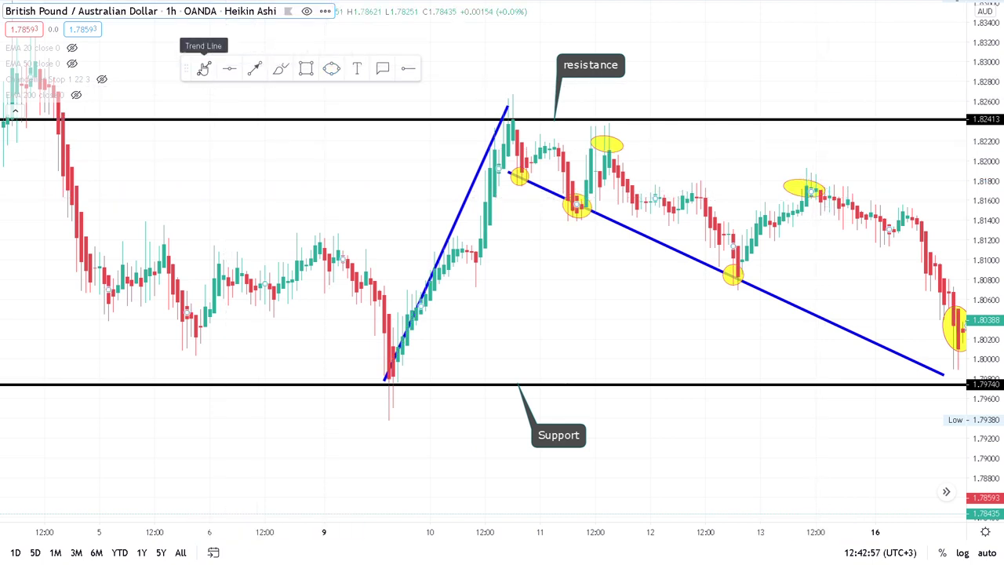
Step: Draw a blue falling trend line from the top peak through the 11 and 13 Nov highs, extended right
left_click_drag(506, 116, 782, 161)
left_click_drag(894, 201, 964, 229)
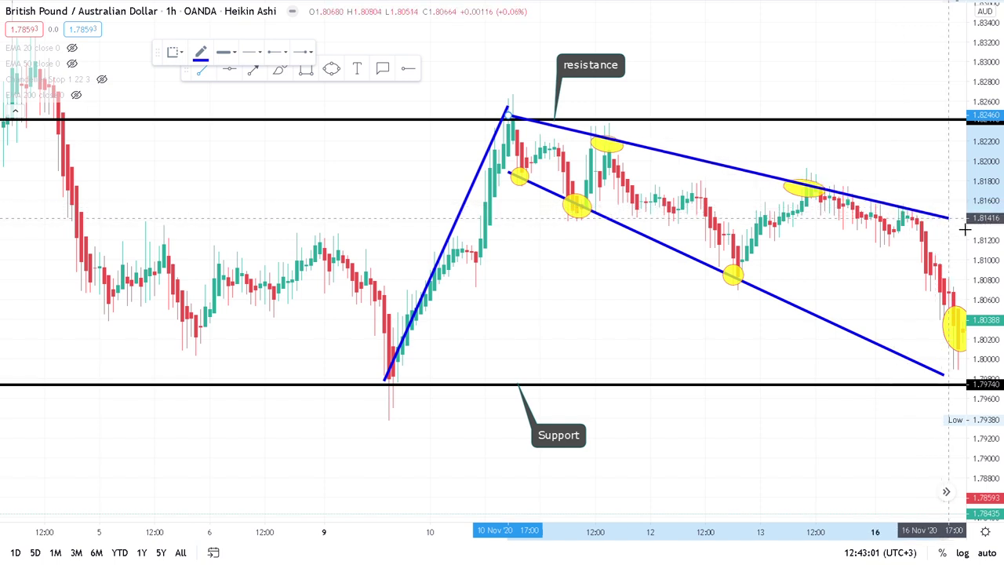
left_click(961, 222)
left_click(857, 167)
left_click(820, 196)
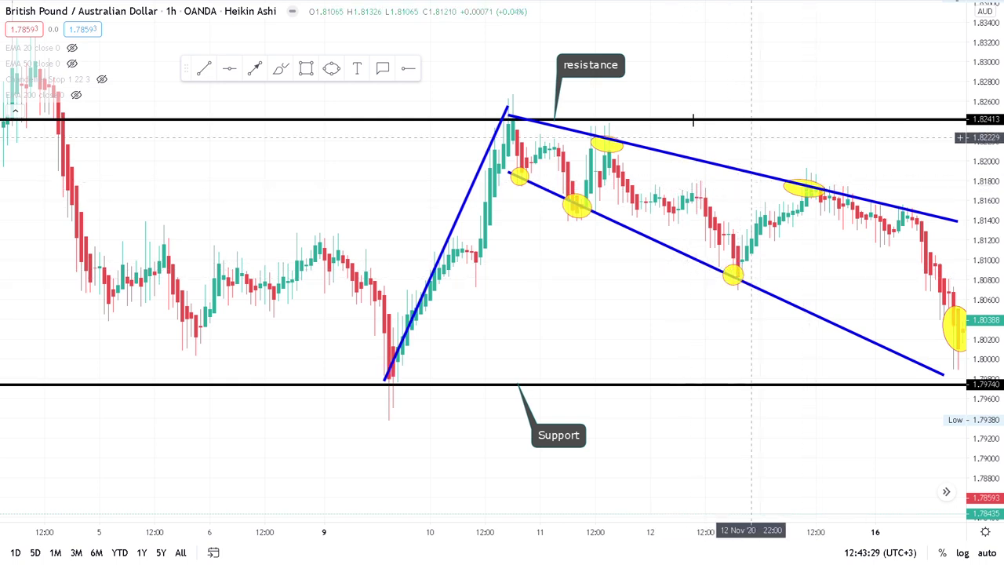
left_click(204, 71)
left_click(637, 188)
left_click(843, 192)
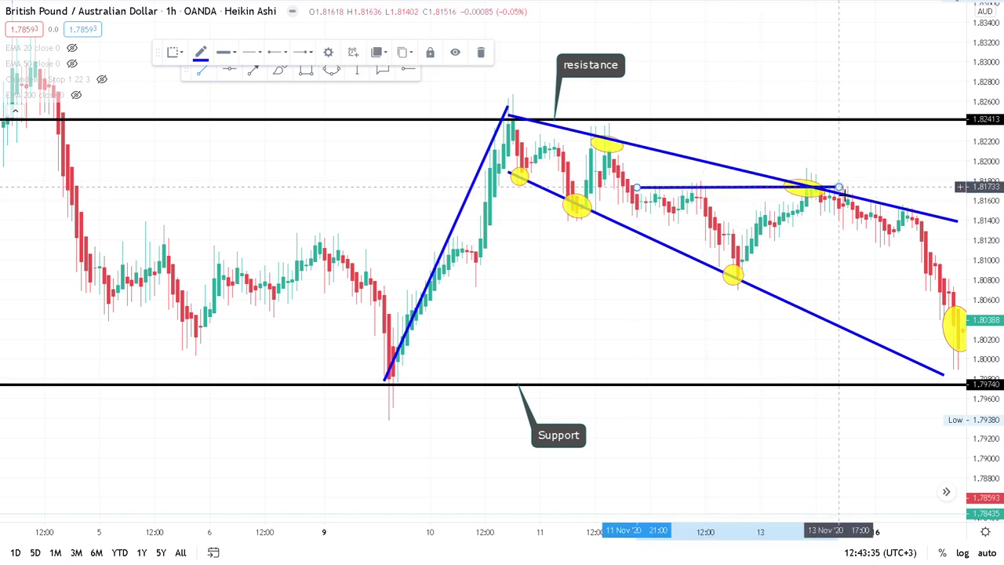
left_click(480, 55)
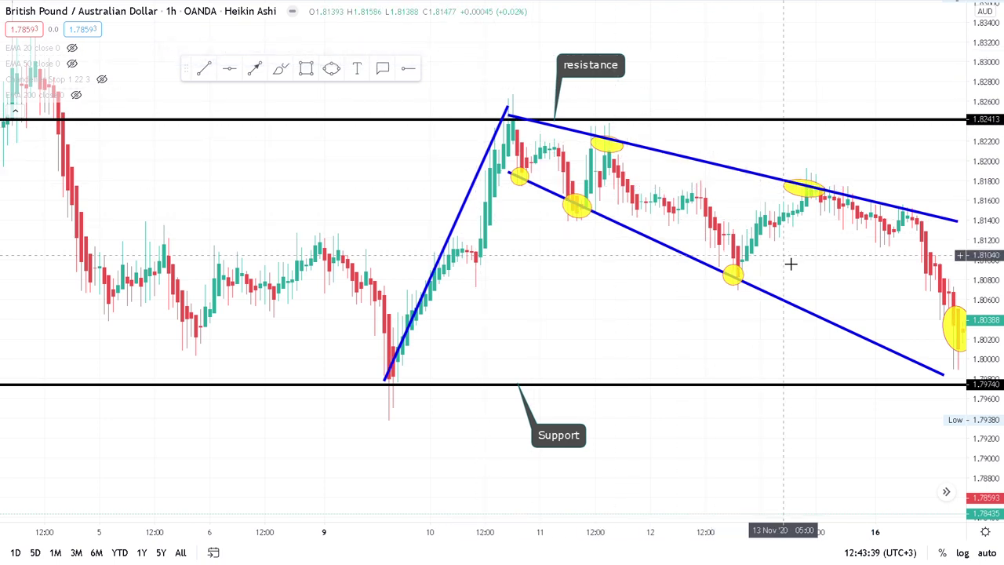
left_click_drag(902, 339, 876, 340)
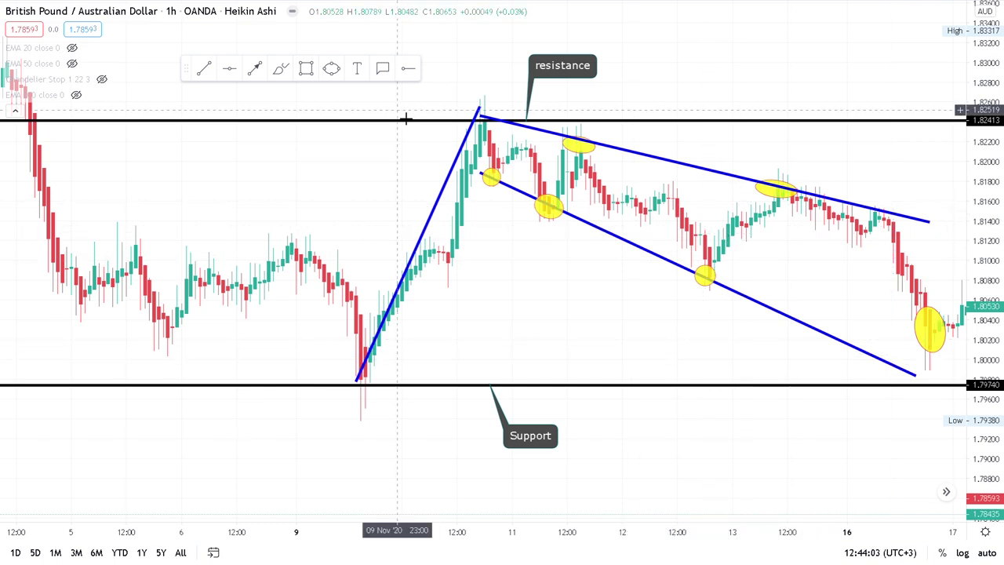
Step: Draw a black arrow pointing down from the latest candle through the Support line
left_click(250, 71)
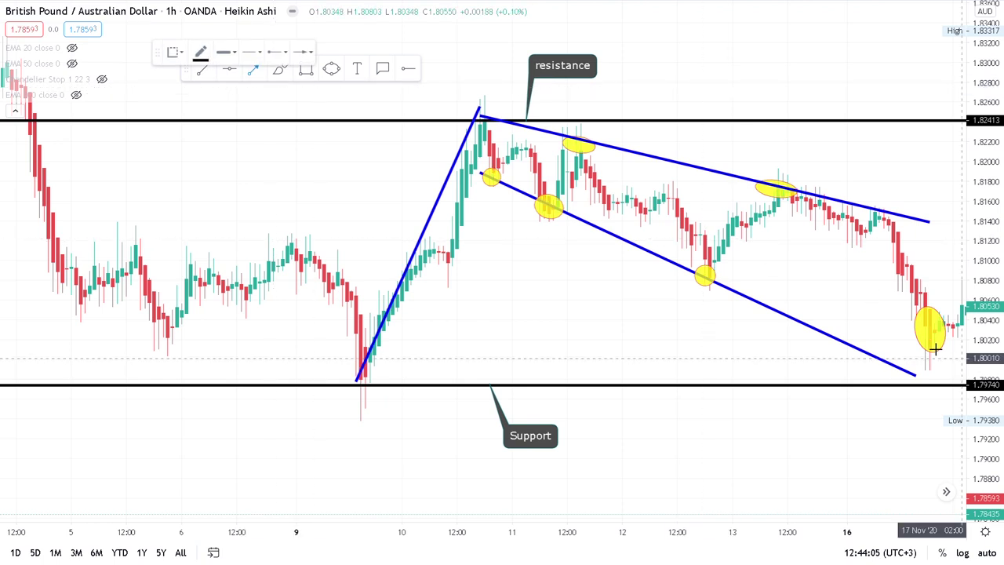
left_click_drag(957, 323, 957, 410)
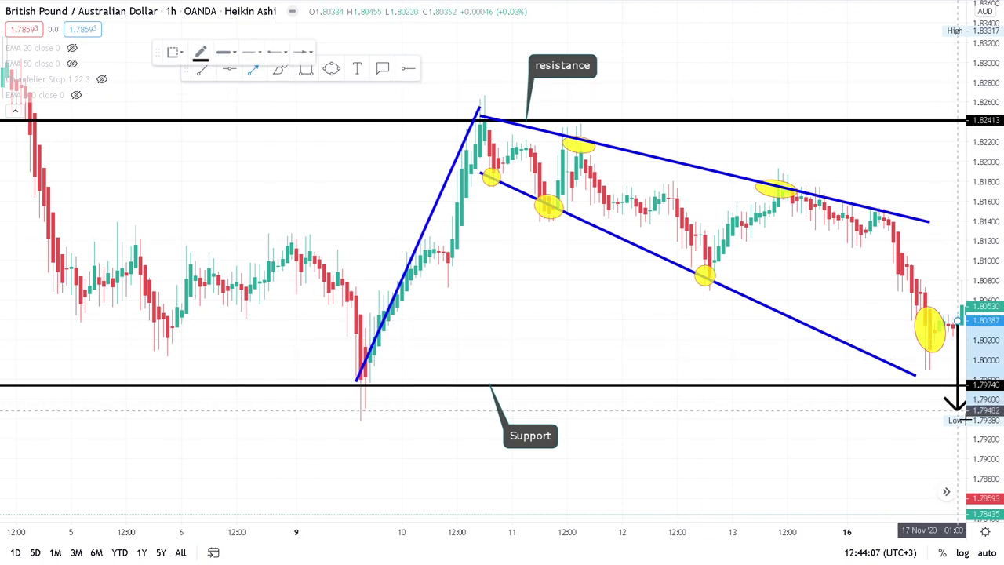
left_click_drag(914, 403, 909, 283)
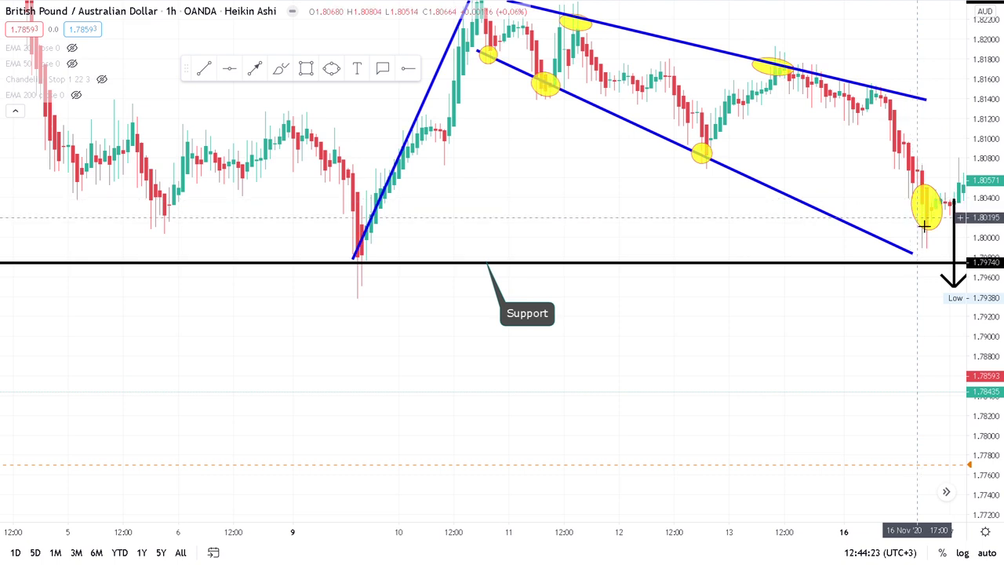
left_click(955, 259)
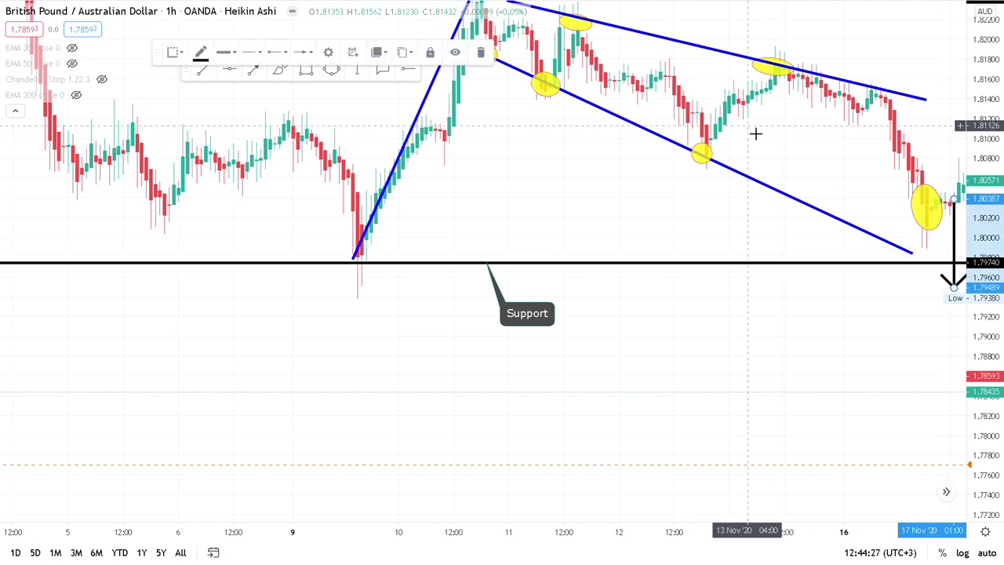
Step: Delete the black arrow and draw a pink box over the candles beside the last yellow ellipse
left_click(480, 51)
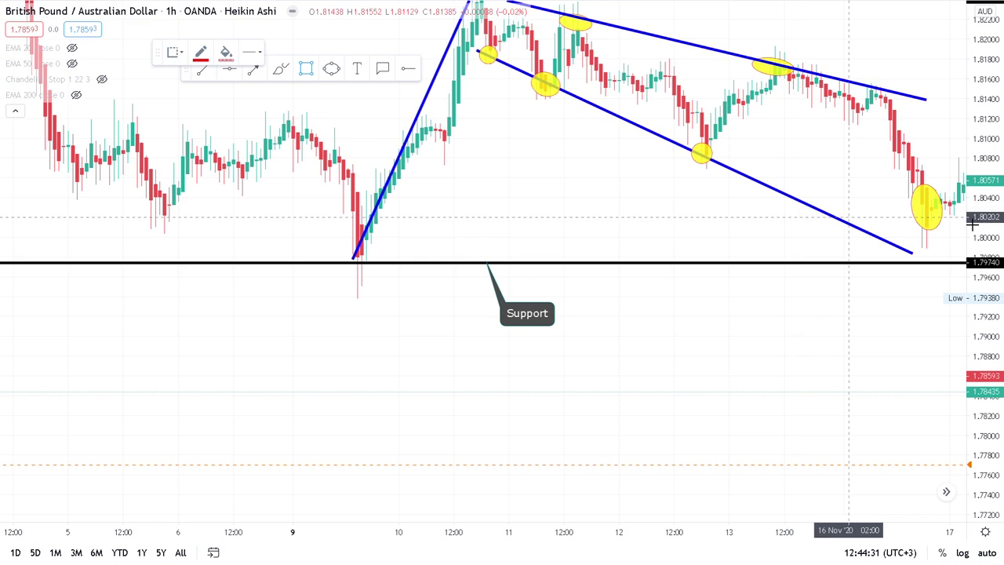
left_click(937, 201)
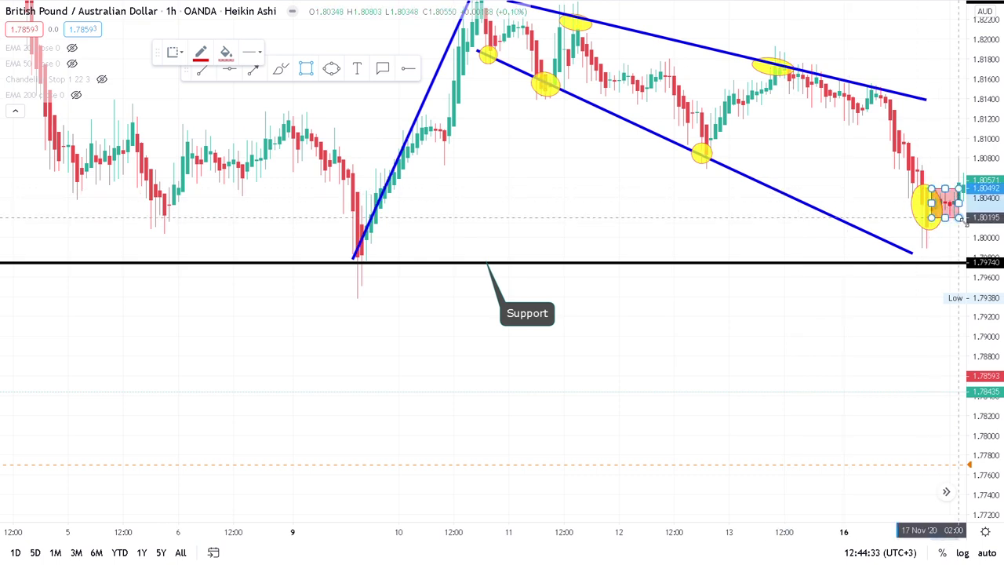
left_click(951, 246)
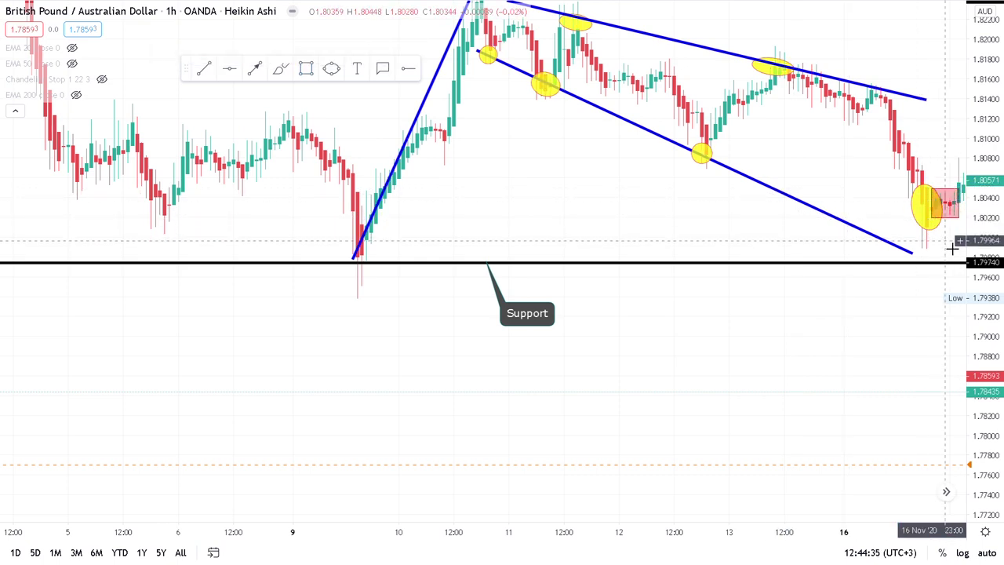
left_click_drag(951, 248, 910, 262)
left_click(920, 221)
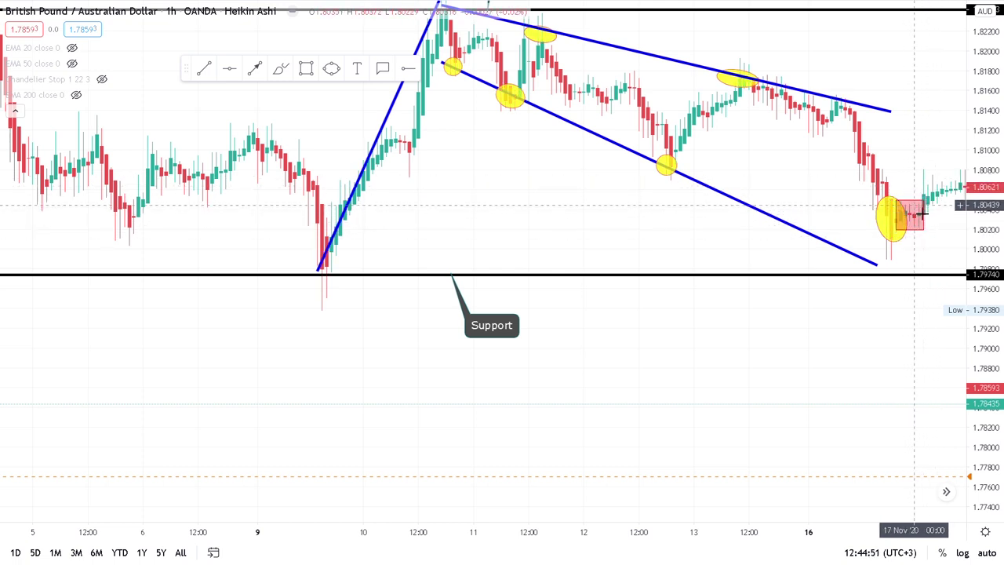
Step: Draw a second, taller pink box around the 17 Nov red candle
left_click_drag(955, 226, 893, 244)
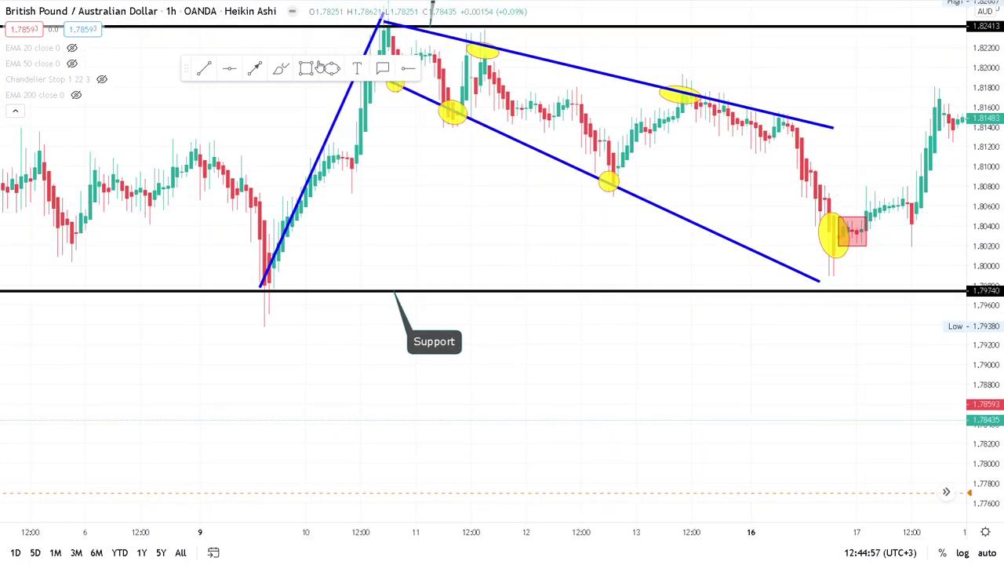
left_click(308, 69)
left_click_drag(898, 188, 925, 245)
left_click(924, 243)
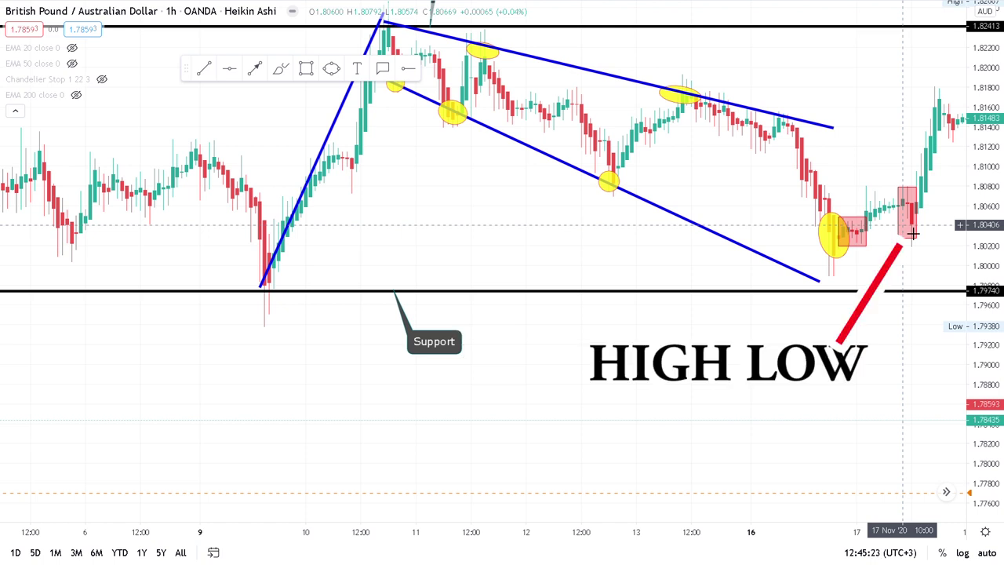
left_click_drag(959, 208, 963, 253)
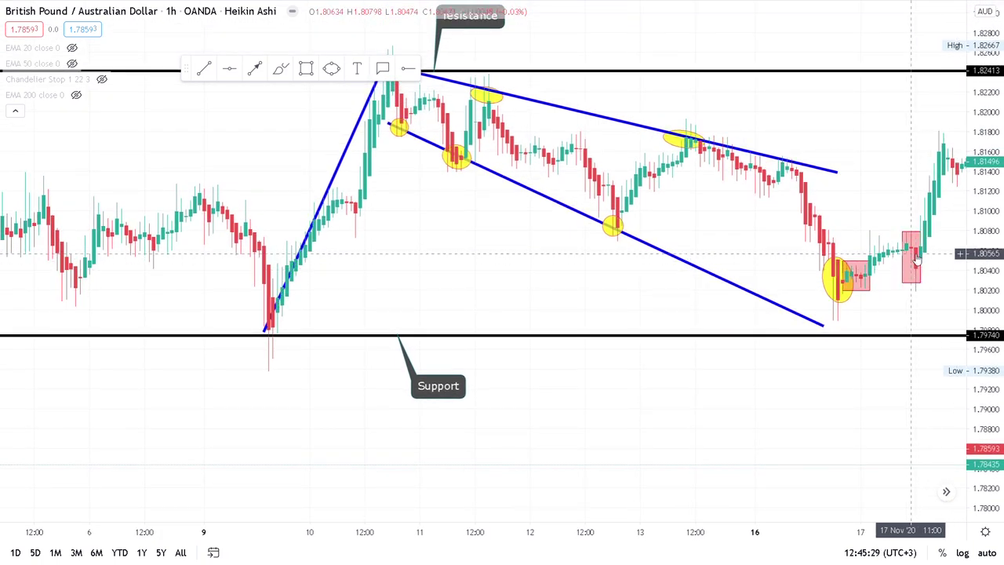
left_click(919, 274)
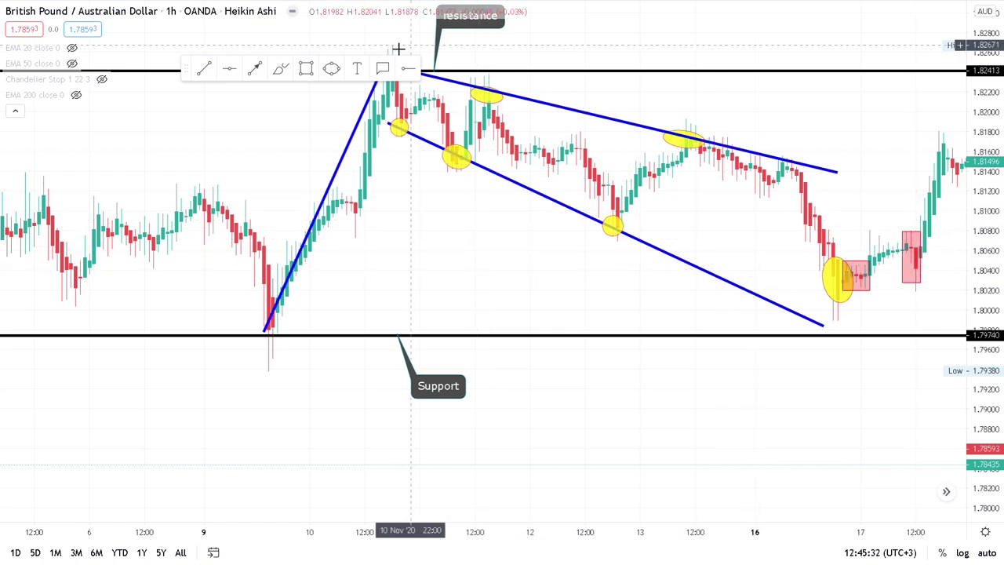
left_click(258, 68)
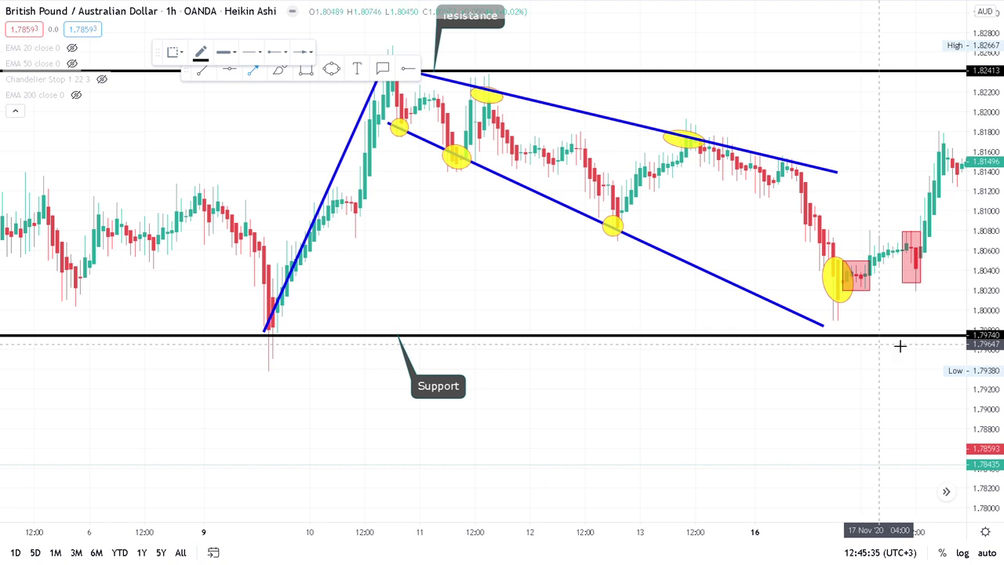
left_click(910, 247)
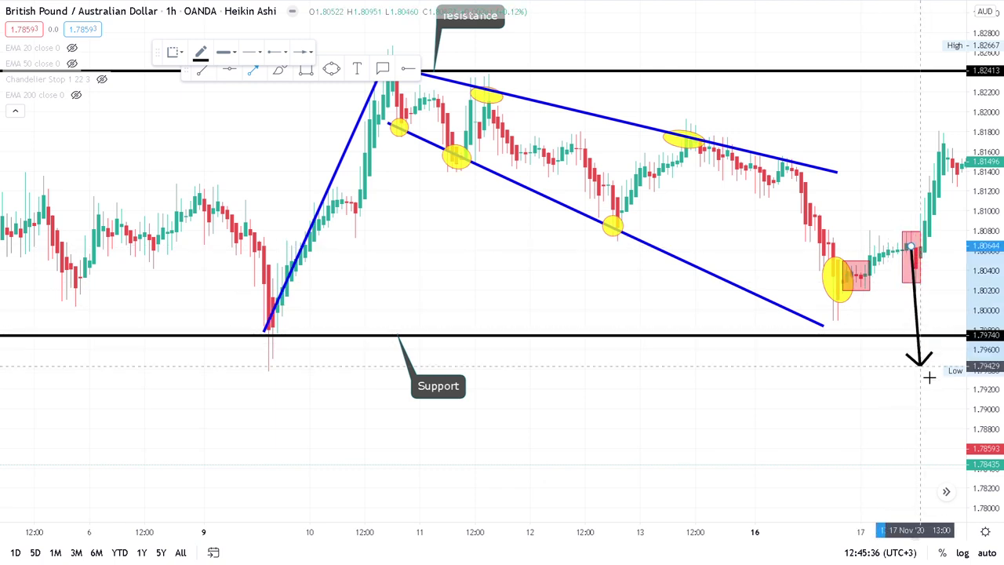
left_click(928, 378)
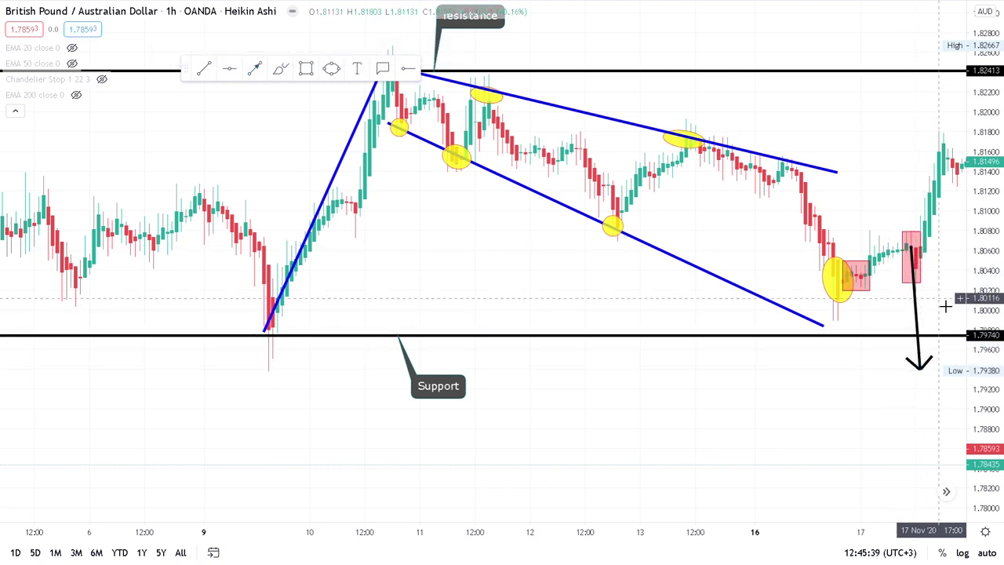
left_click(914, 306)
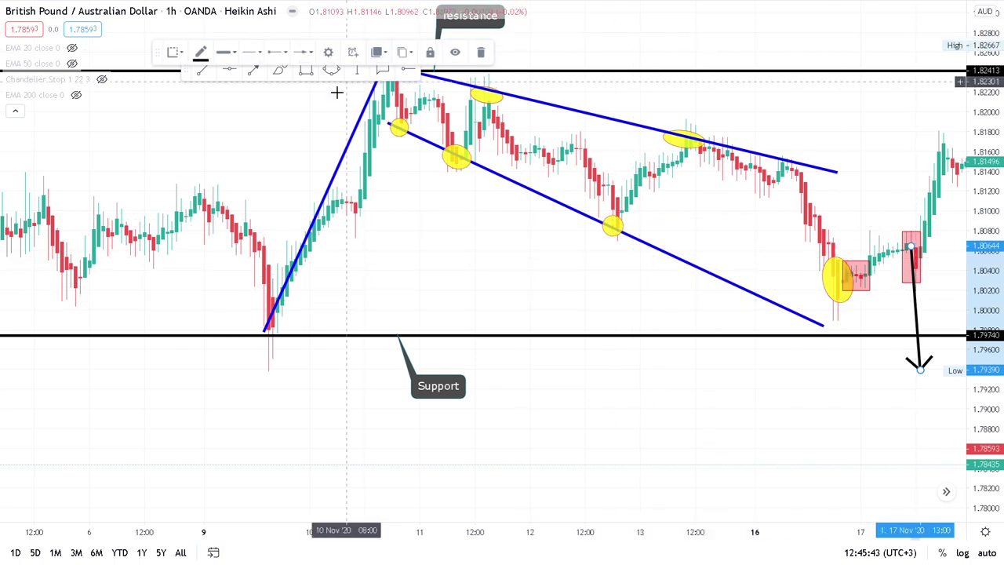
left_click(481, 52)
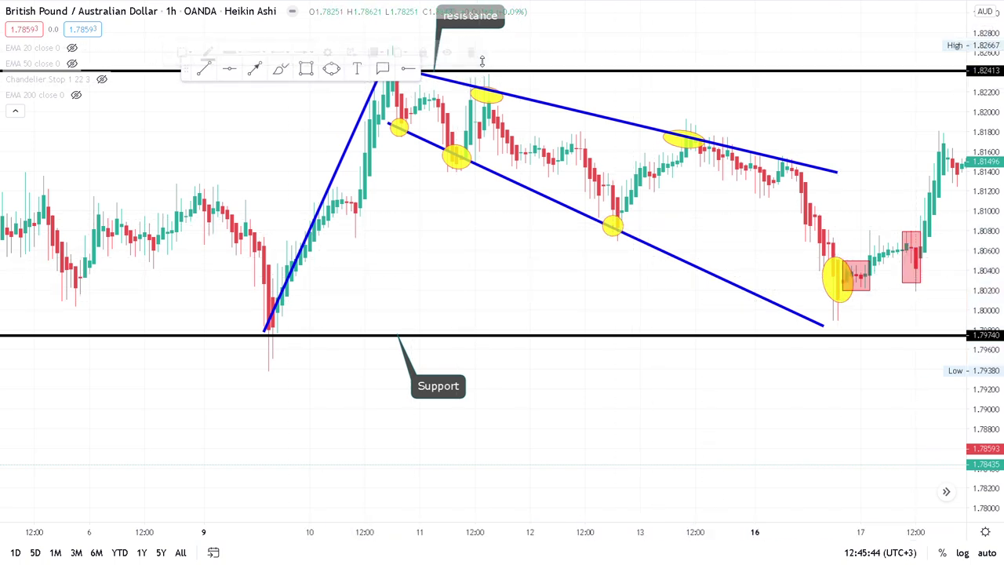
scroll(947, 260, "up", 2)
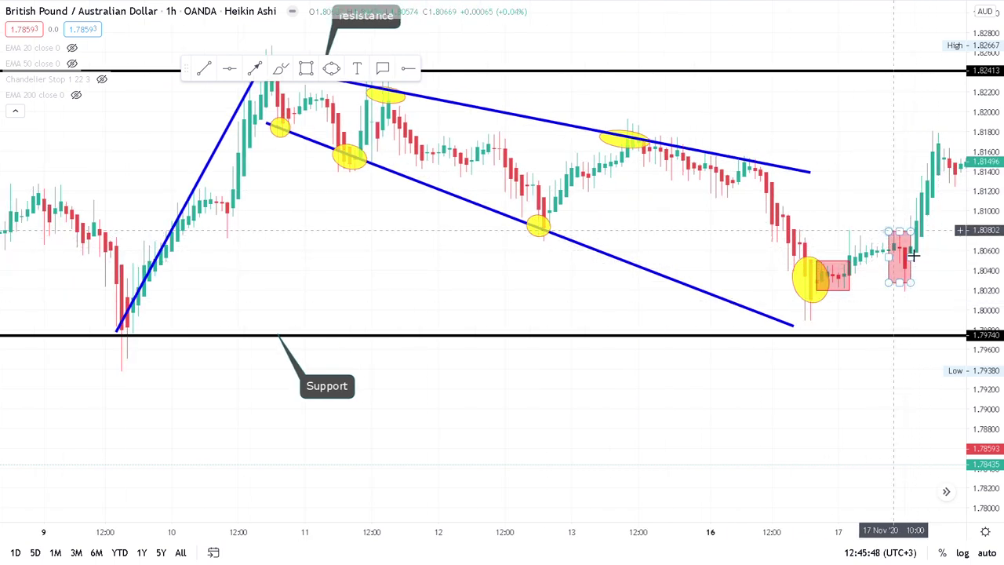
Step: Measure a short move between two candles, then from the 17 Nov red zone up to the recent high
left_click(911, 257)
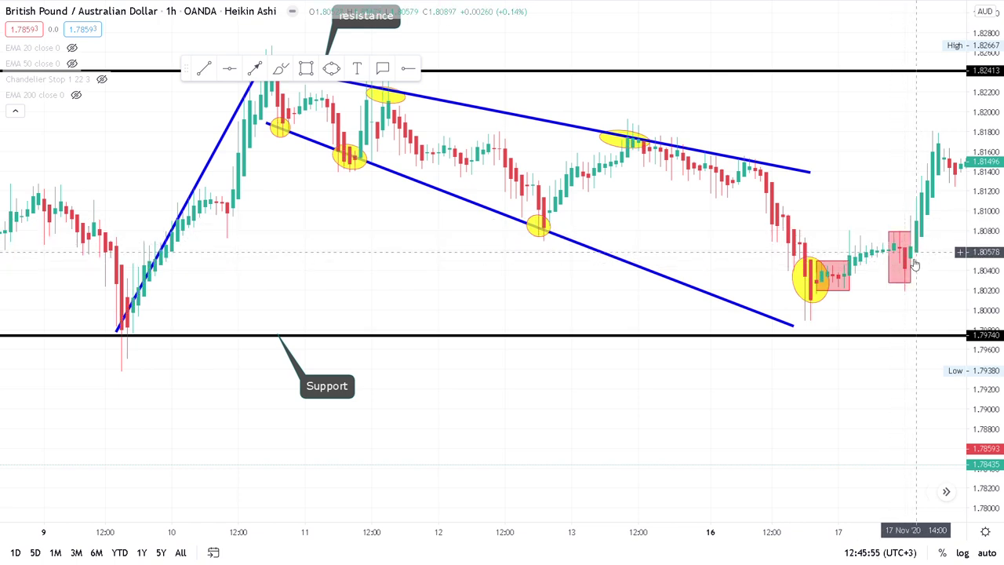
left_click(910, 261)
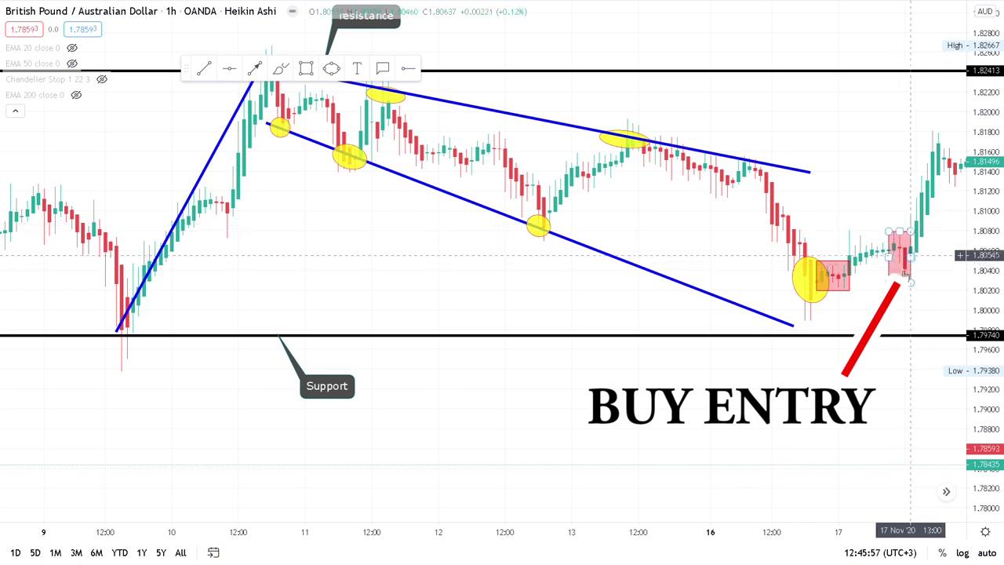
left_click(506, 284, "shift")
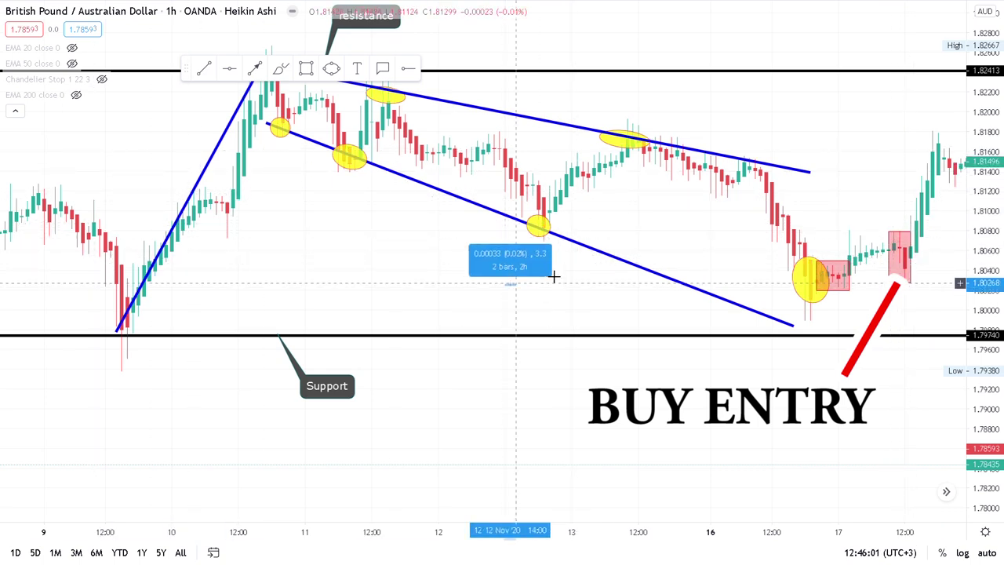
left_click(532, 270)
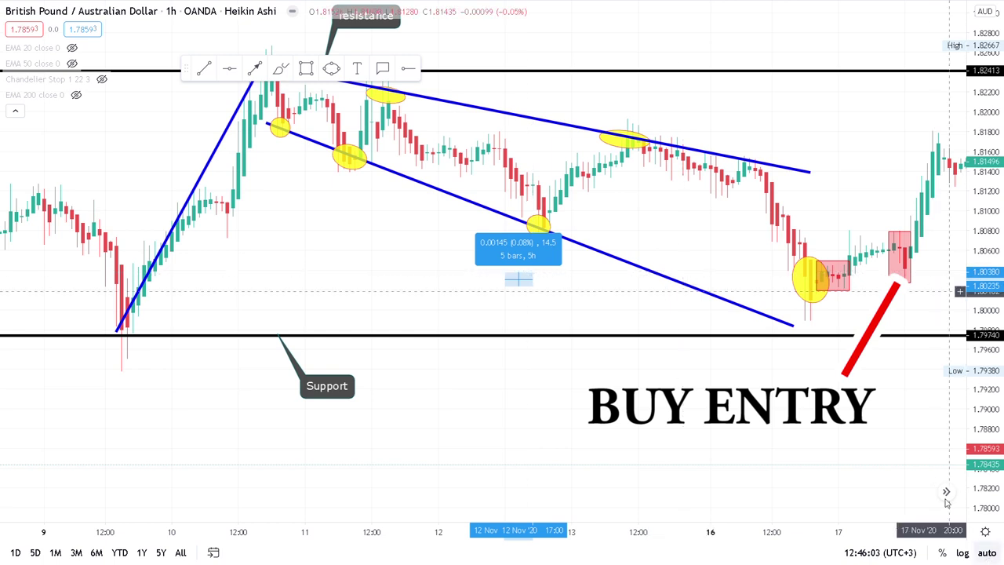
left_click(915, 262)
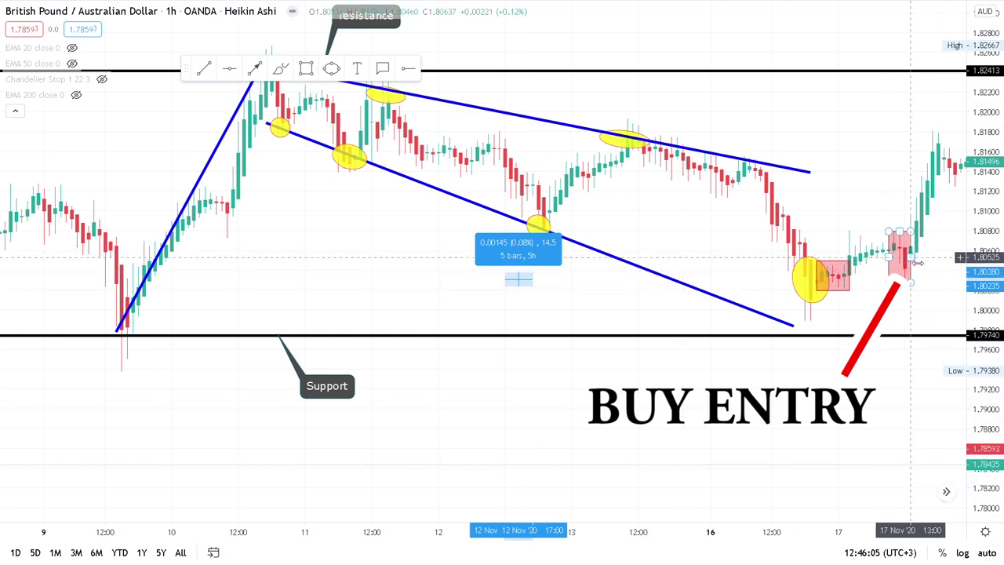
left_click(914, 262, "shift")
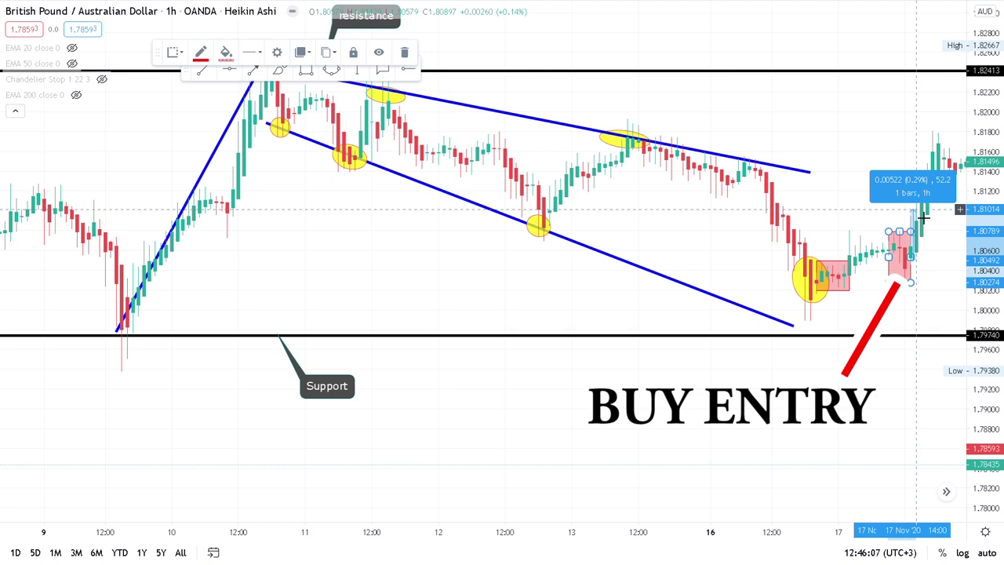
left_click(889, 145)
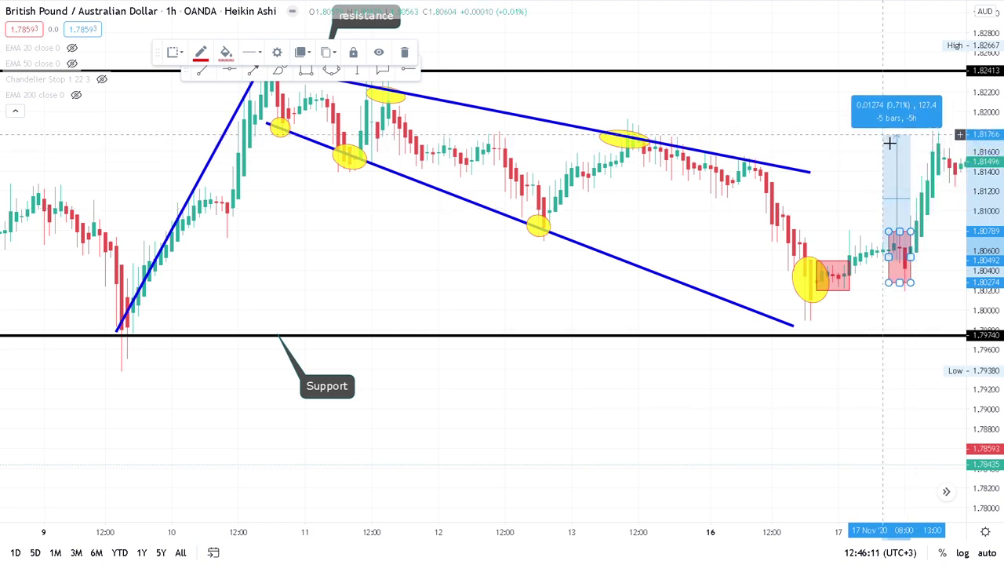
Step: Stretch the price scale and zoom so the chart runs to 20 November around the red boxes
left_click_drag(741, 197, 444, 238)
left_click_drag(984, 322, 985, 292)
scroll(899, 284, "up", 1)
left_click_drag(775, 325, 796, 331)
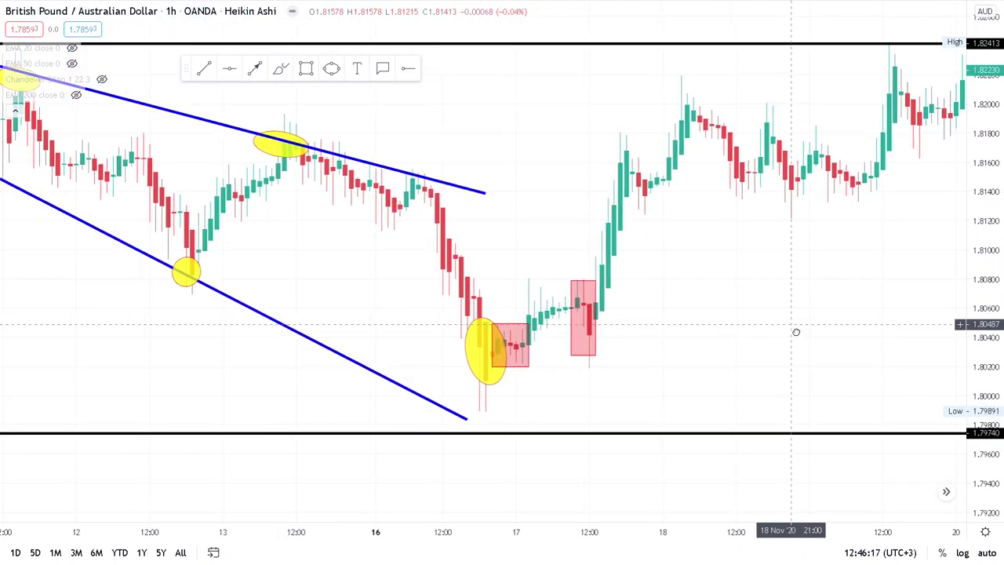
Step: Widen the second red zone on the 17 November candles by extending its right and left edges
left_click(598, 338)
key("Escape")
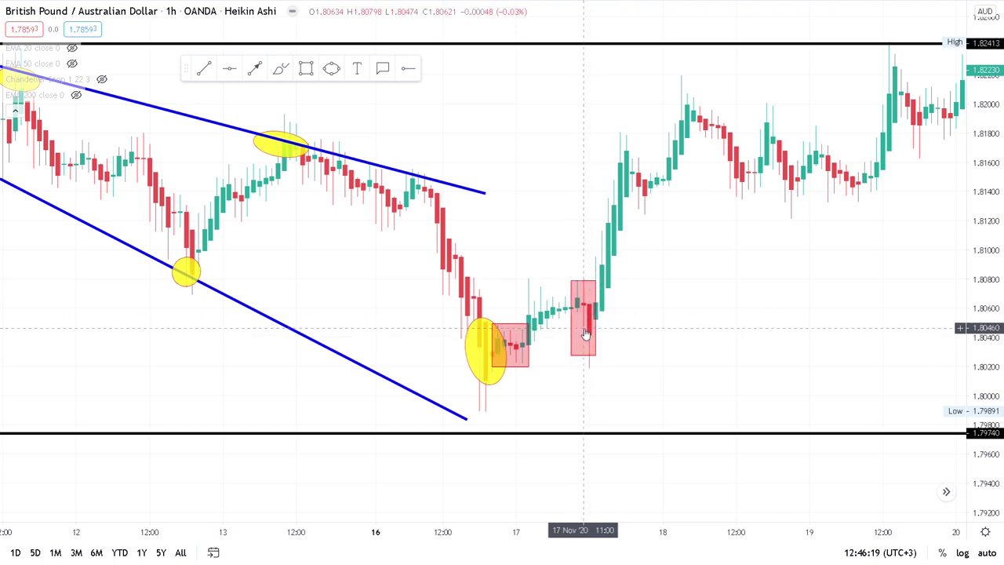
left_click_drag(596, 280, 632, 283)
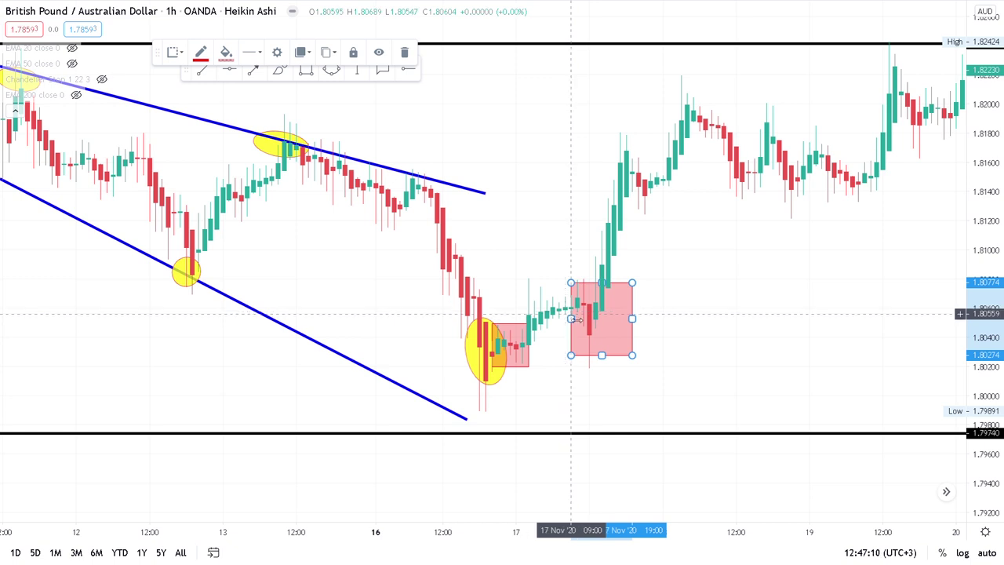
left_click_drag(570, 317, 565, 317)
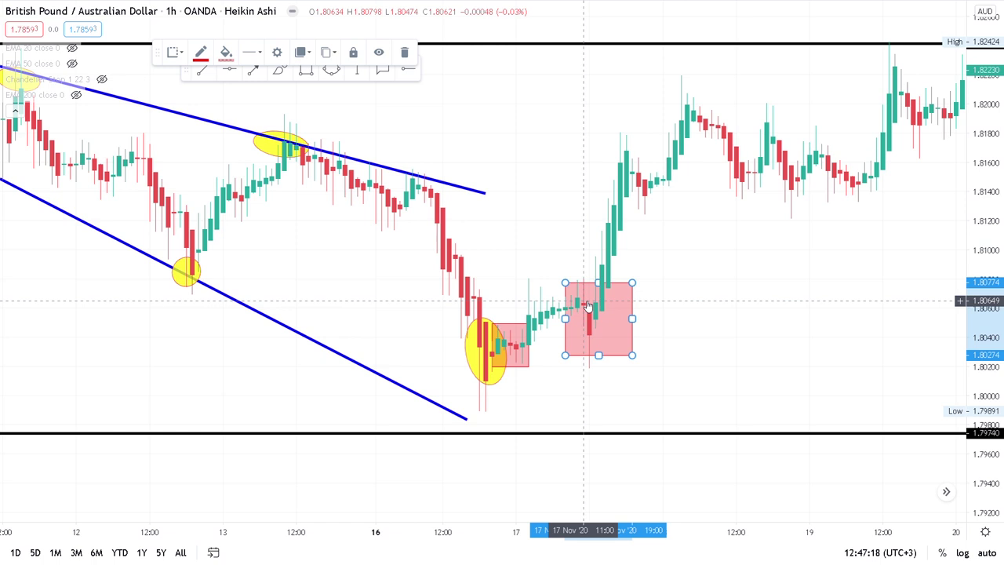
scroll(587, 305, "up", 2)
left_click(491, 329)
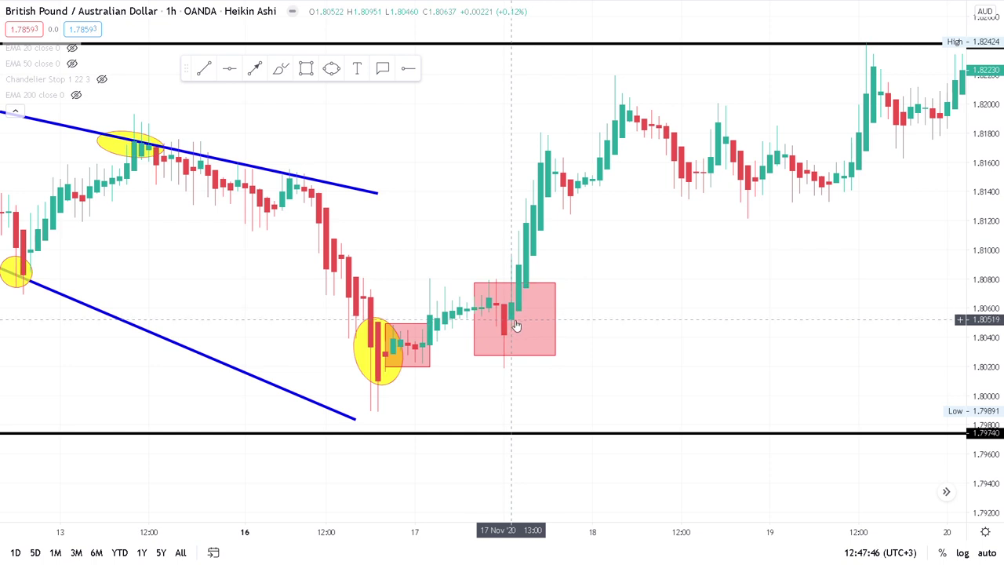
Step: Add a third red zone near 1.815 on 18 November, then pan toward late November
left_click(511, 320, "shift")
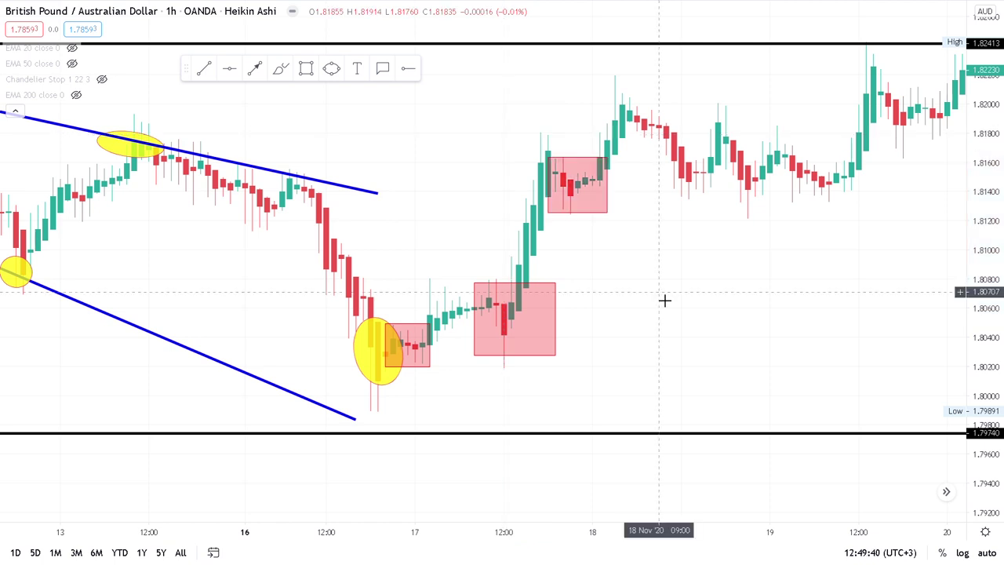
left_click_drag(717, 301, 607, 319)
left_click_drag(847, 287, 576, 300)
left_click_drag(852, 291, 641, 305)
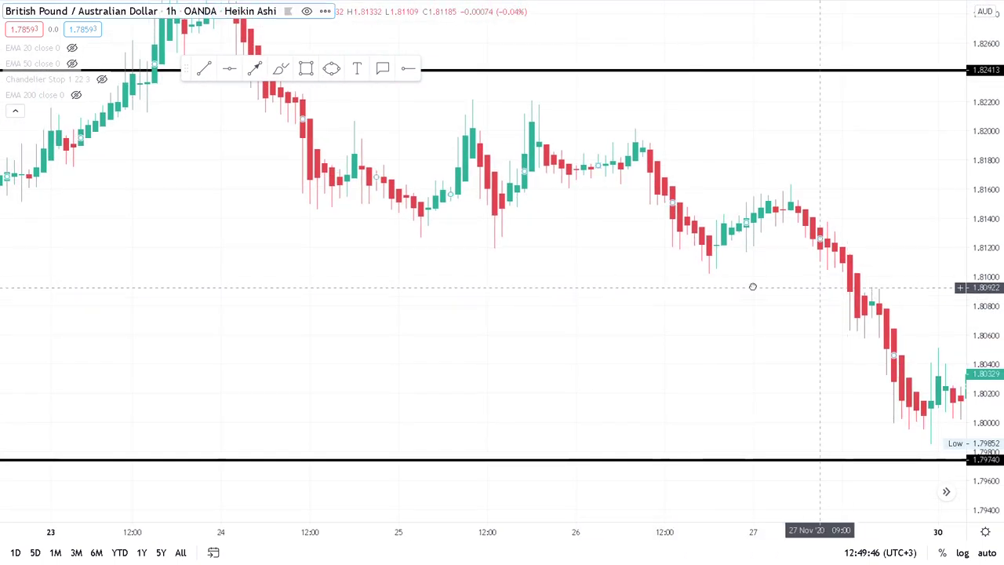
left_click_drag(753, 287, 478, 247)
Step: Pan and zoom the chart through December to show the 16–28 December candles
left_click_drag(910, 274, 502, 278)
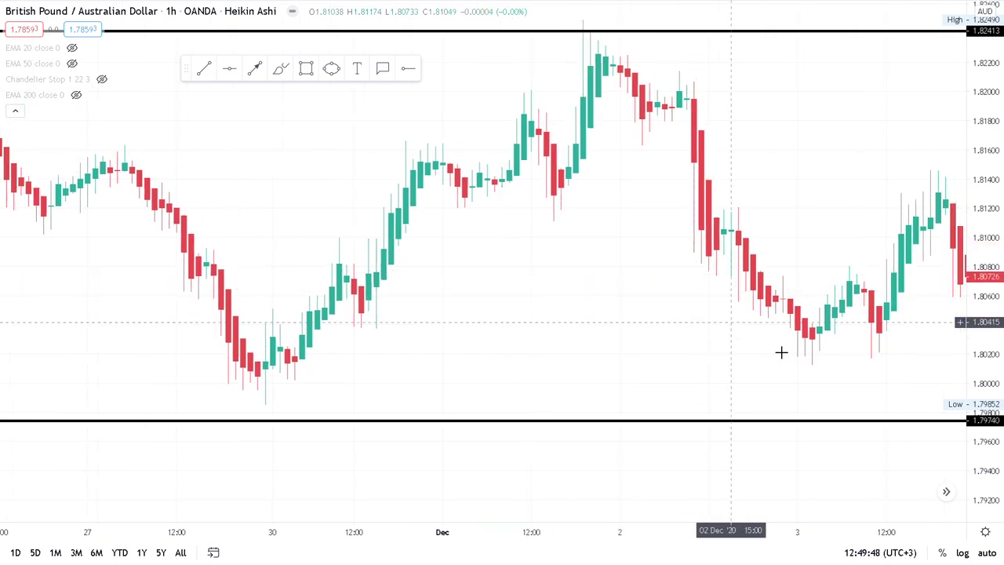
left_click_drag(838, 307, 523, 285)
left_click_drag(794, 314, 471, 253)
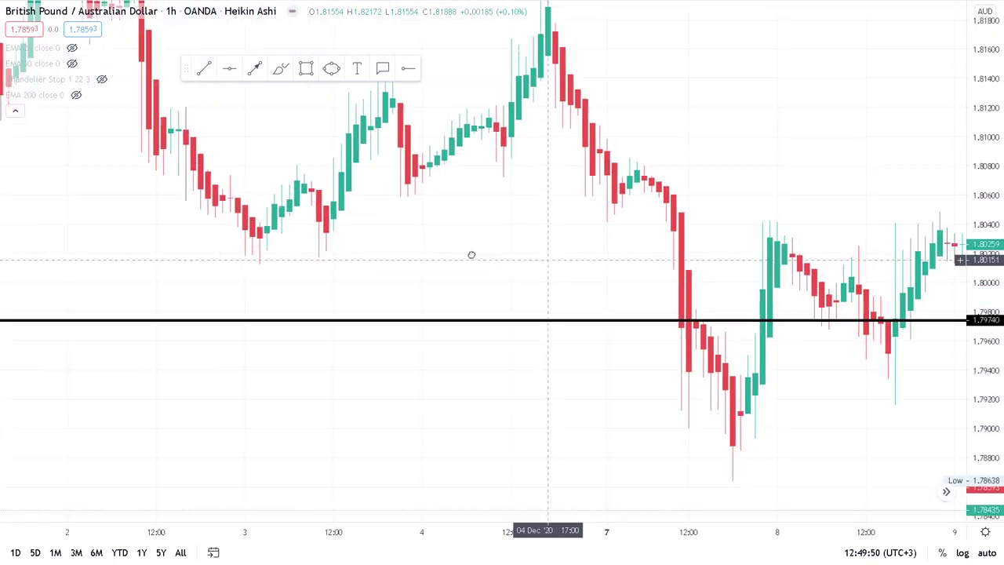
left_click_drag(864, 435, 406, 352)
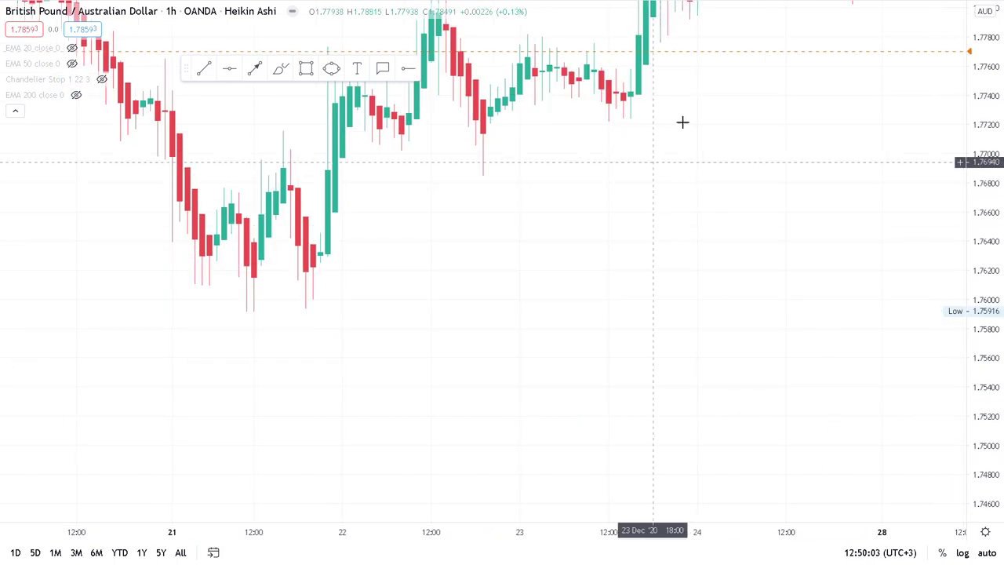
left_click_drag(572, 428, 637, 381)
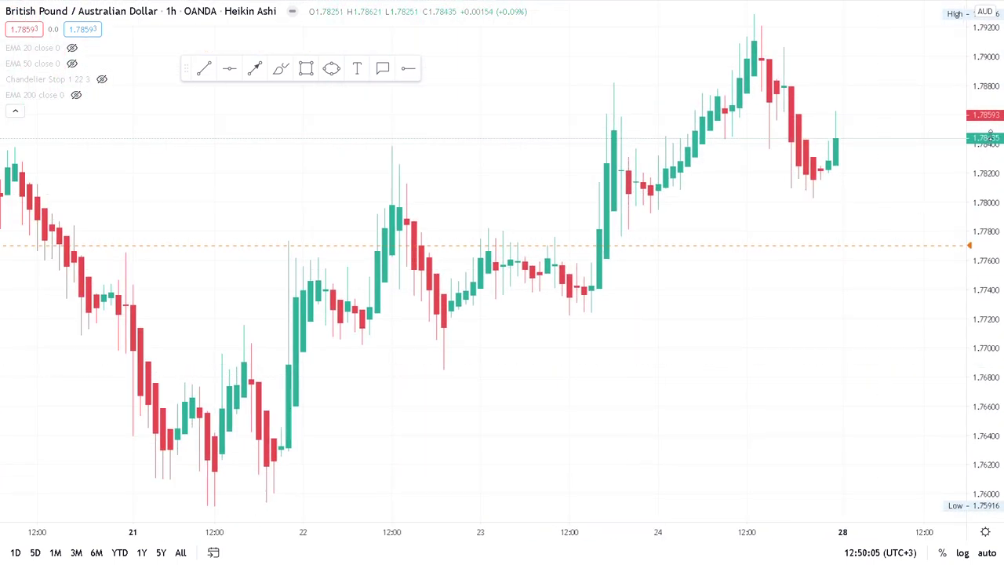
scroll(785, 291, "down", 3)
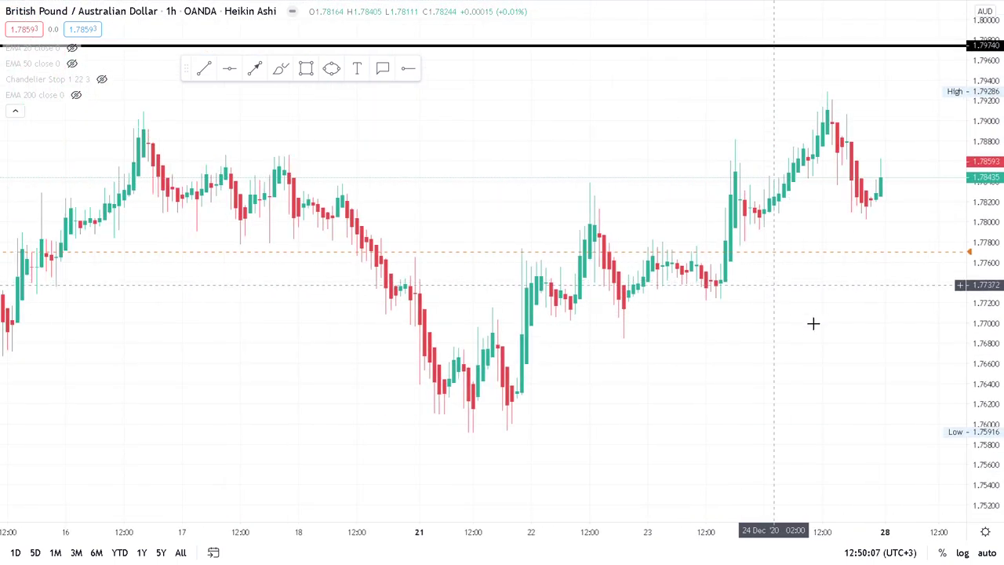
left_click_drag(876, 374, 764, 345)
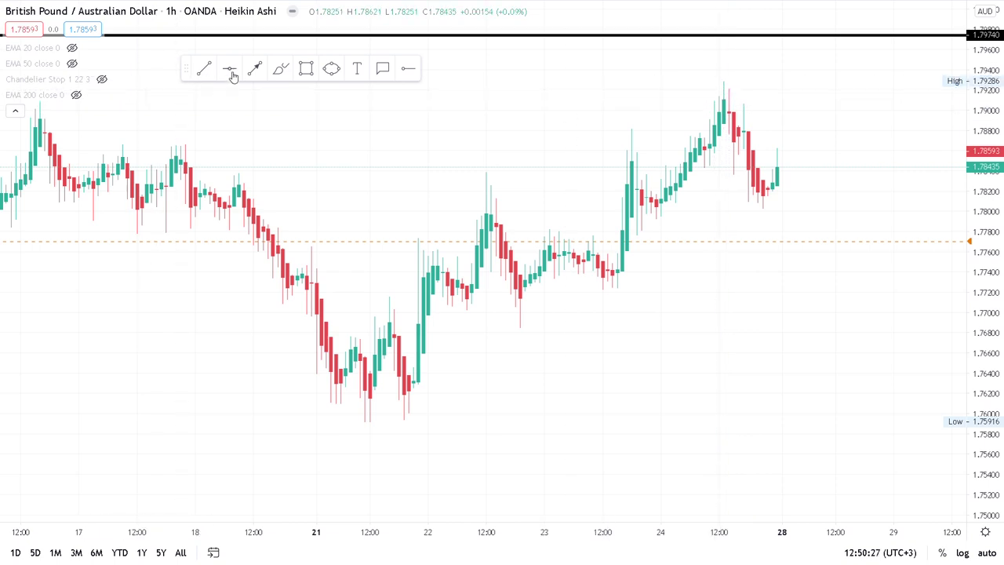
Step: Place horizontal lines at 1.79104 for resistance and 1.76144 for support
left_click(632, 107)
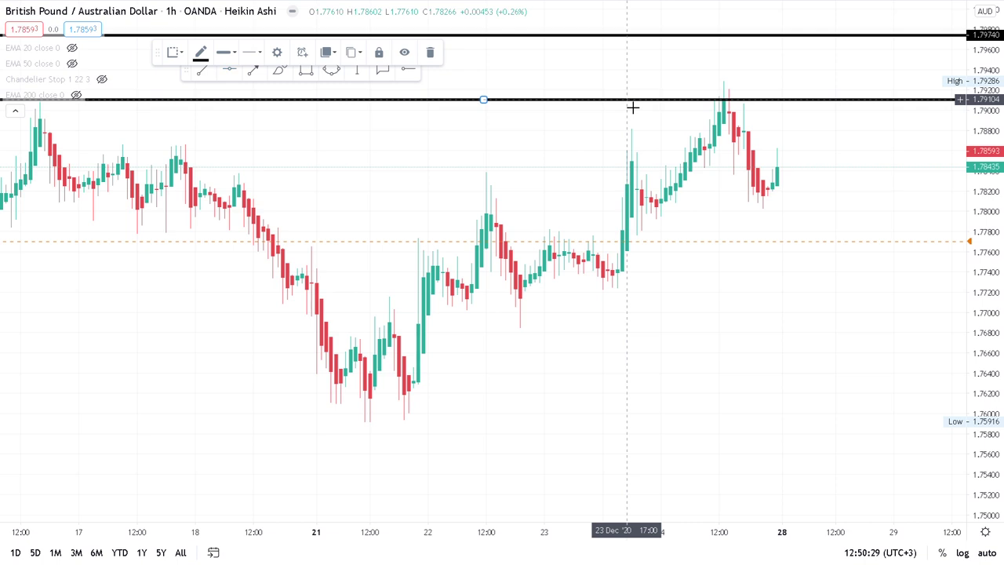
left_click(230, 72)
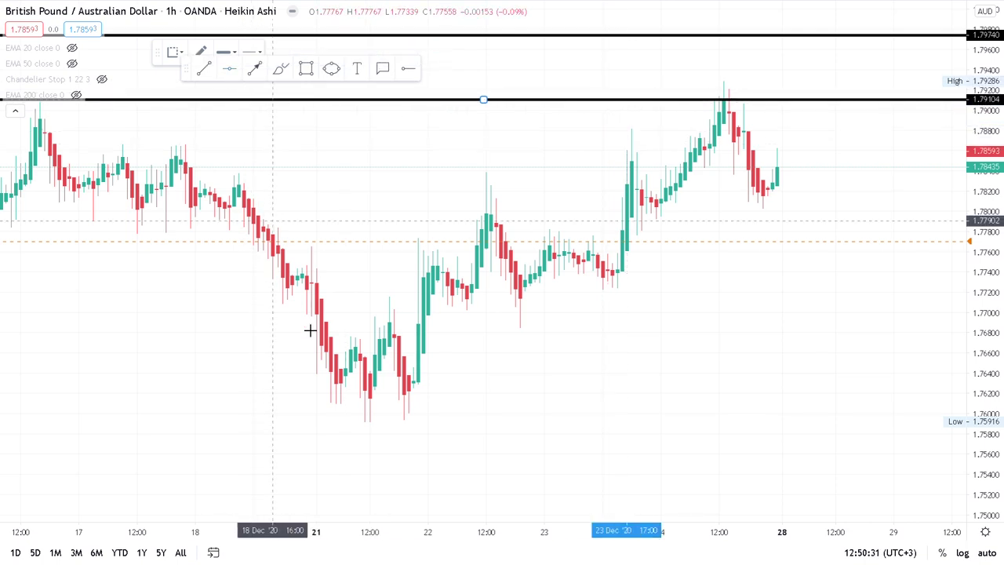
left_click(345, 400)
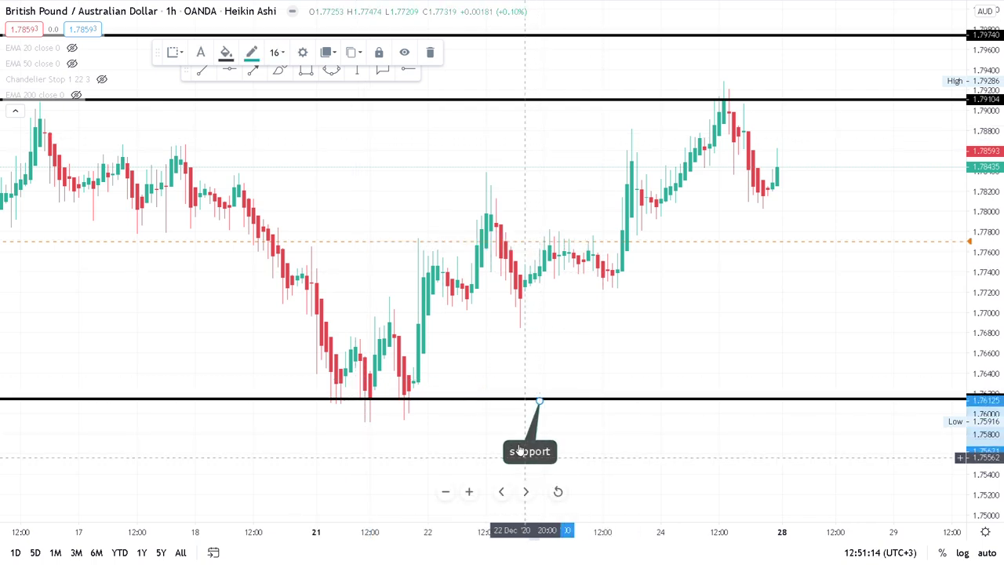
Step: Reframe the chart and add a 'Resistance' callout on the upper line
left_click(500, 155)
left_click_drag(500, 154, 484, 179)
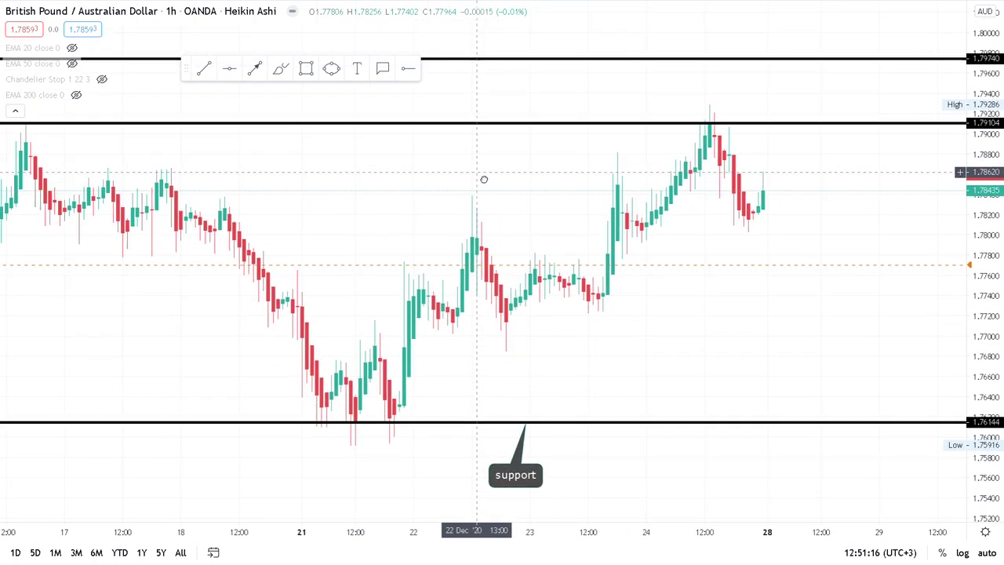
left_click(398, 79)
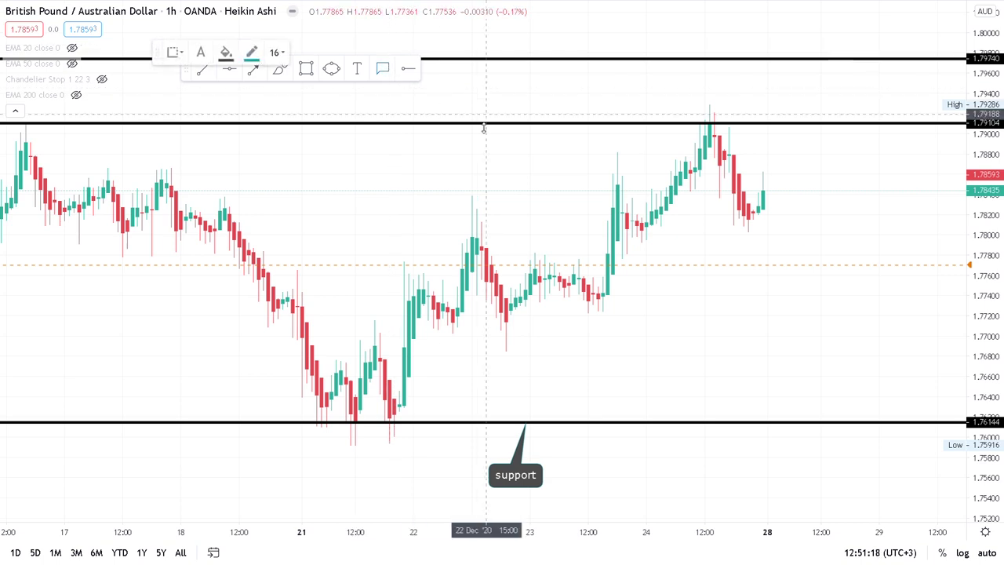
left_click(477, 123)
type("Resistance")
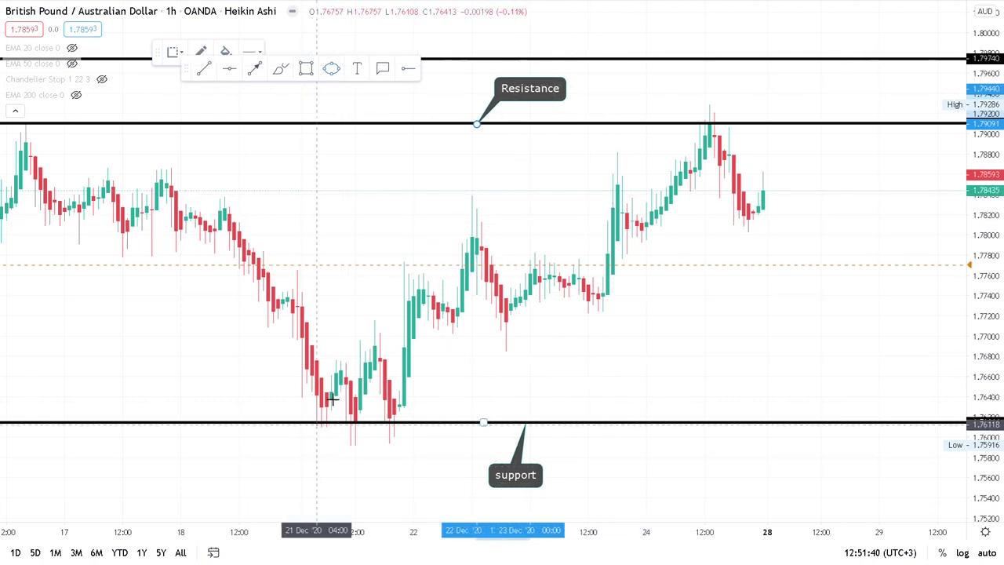
Step: Circle the candle lows touching the support line with yellow ellipses
left_click(320, 424)
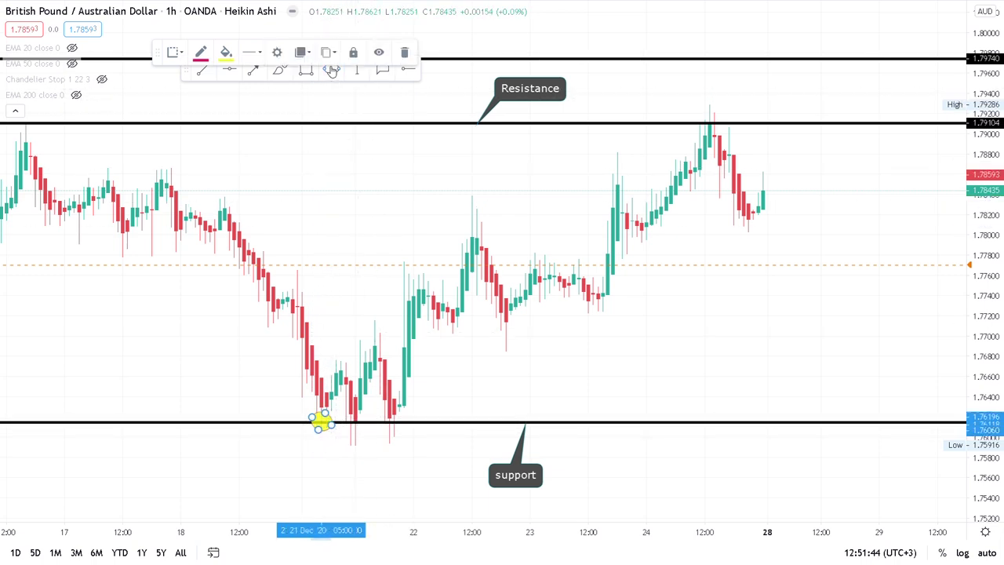
left_click_drag(347, 415, 392, 424)
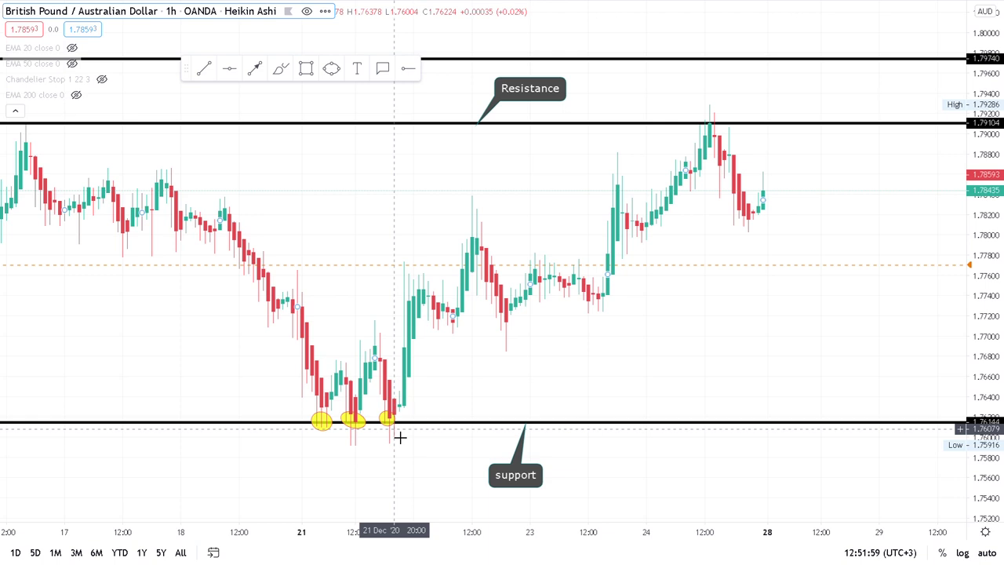
left_click_drag(401, 437, 485, 404)
left_click(254, 68)
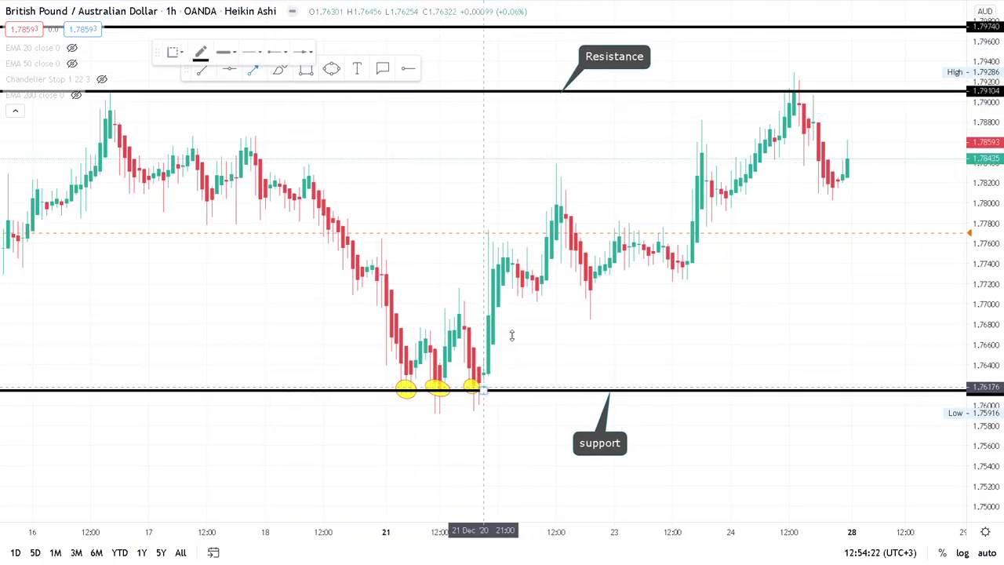
Step: Draw arrows up from the support low, down to the dip, and up to the next peak
mouse_move(484, 387)
left_mouse_down()
mouse_move(521, 276)
mouse_move(506, 224)
mouse_move(494, 237)
mouse_move(497, 257)
left_mouse_up()
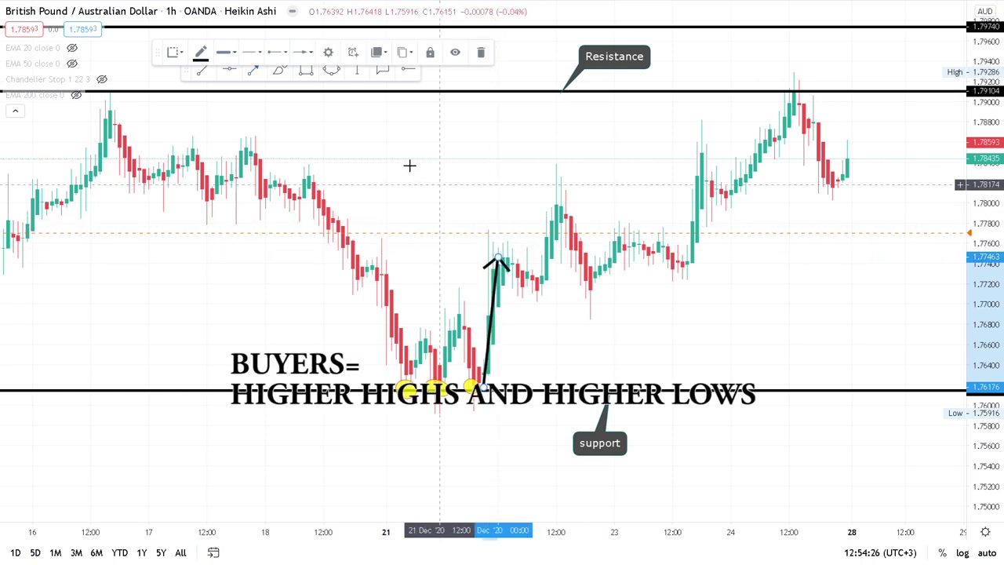
left_click(453, 224)
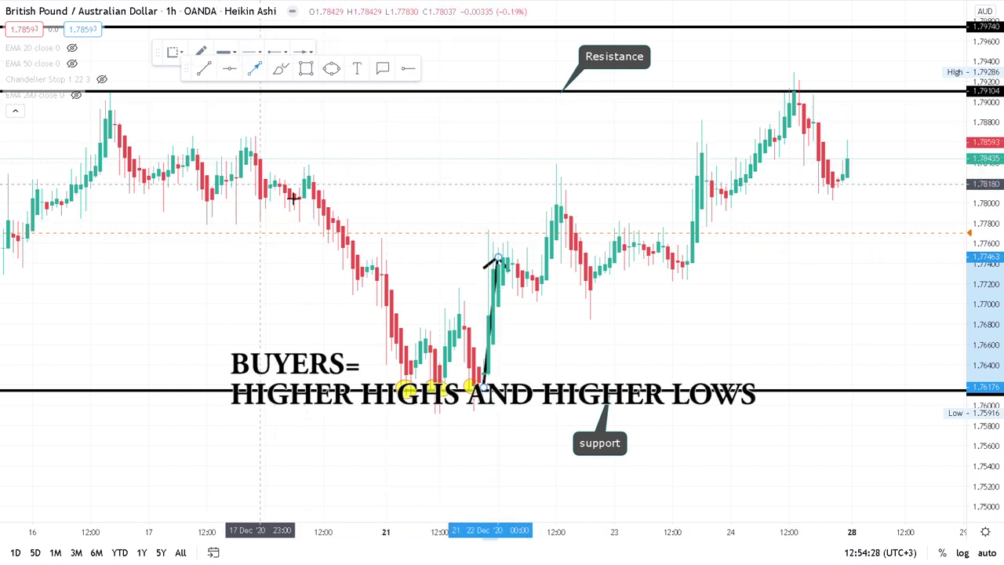
left_click_drag(498, 259, 549, 305)
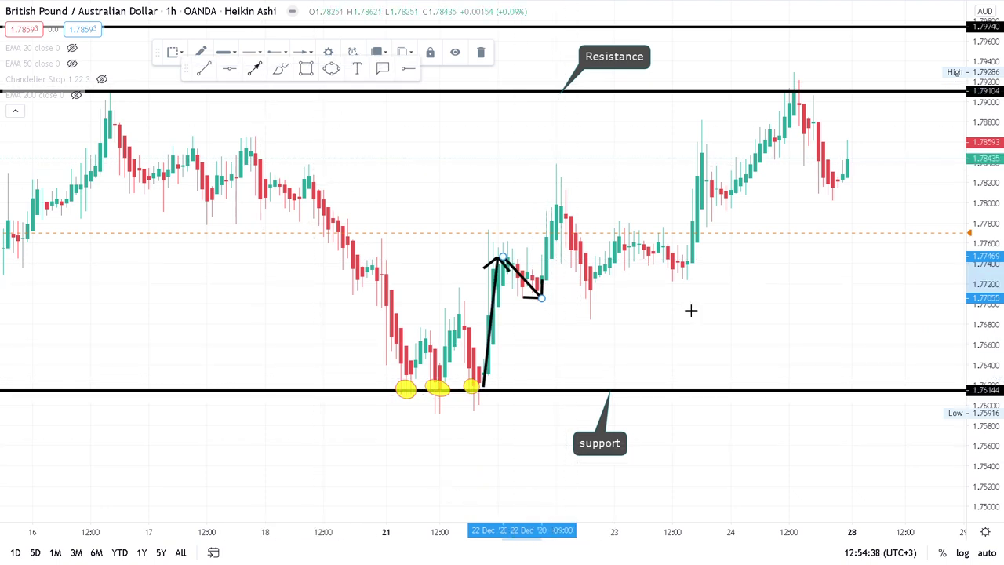
left_click(543, 292)
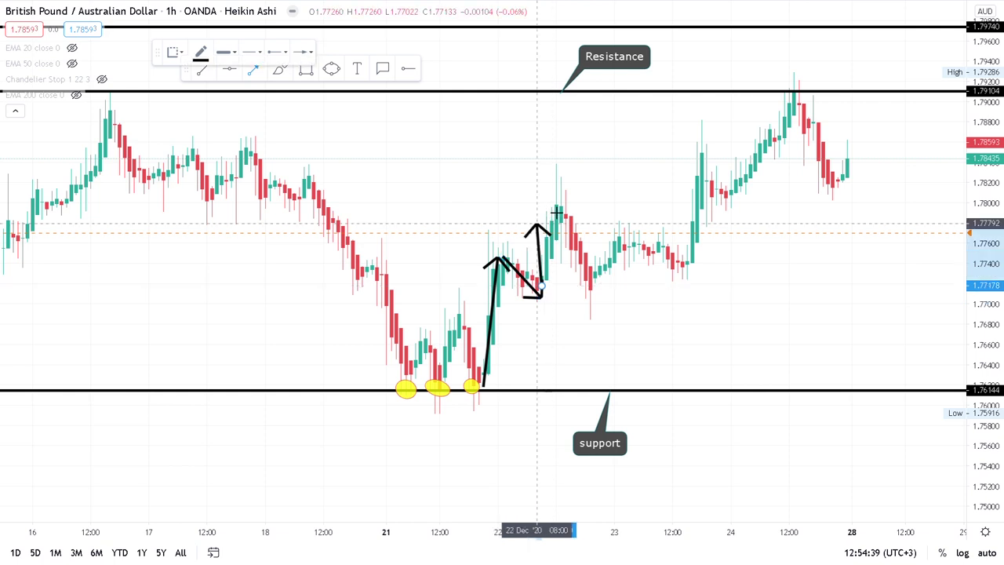
left_click(565, 167)
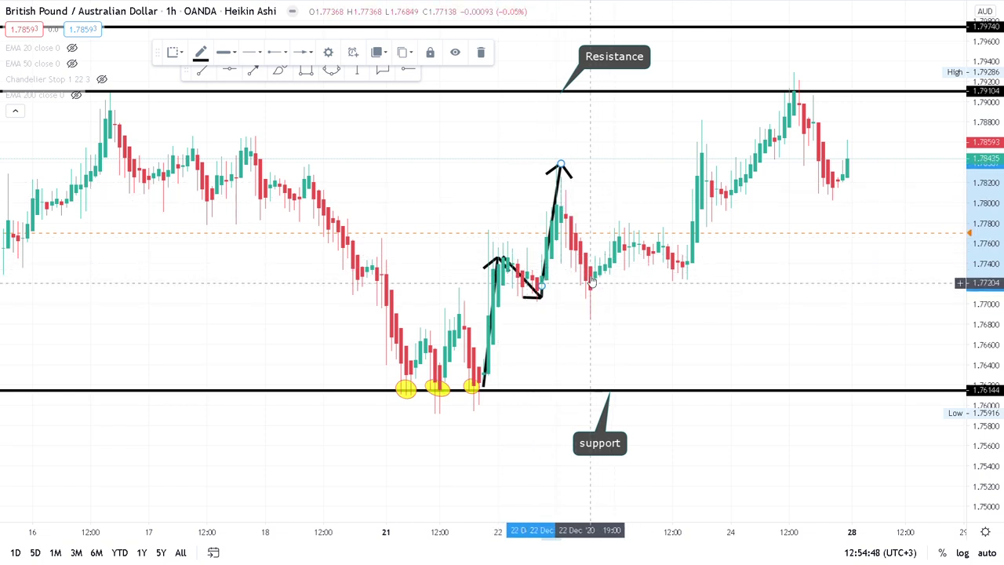
Step: Draw the drop to the pullback and the rise to the 23 Dec high, then box the consolidation
left_click(255, 71)
left_click_drag(565, 196, 598, 266)
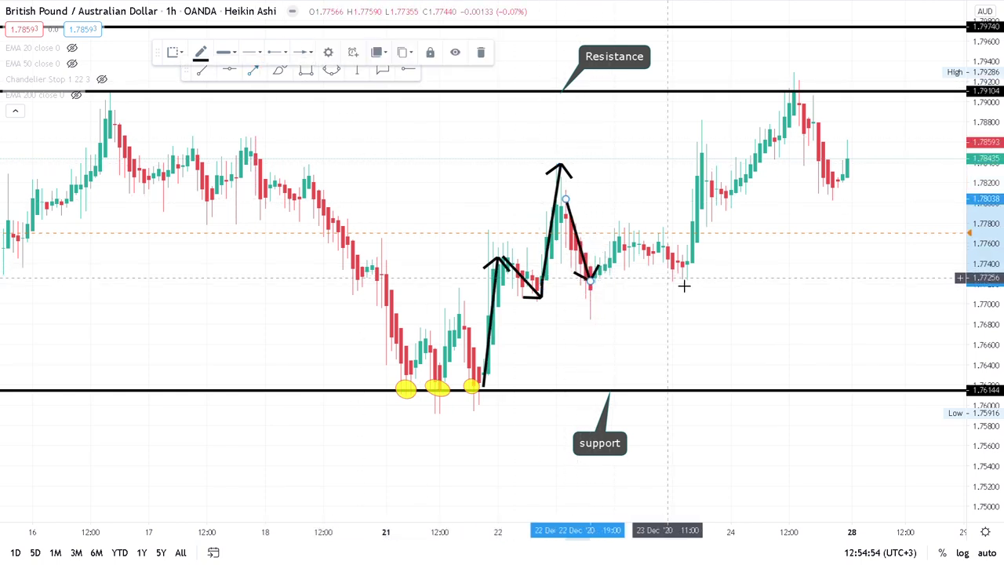
left_click(253, 71)
mouse_move(697, 260)
left_mouse_down()
mouse_move(705, 153)
mouse_move(717, 143)
left_mouse_up()
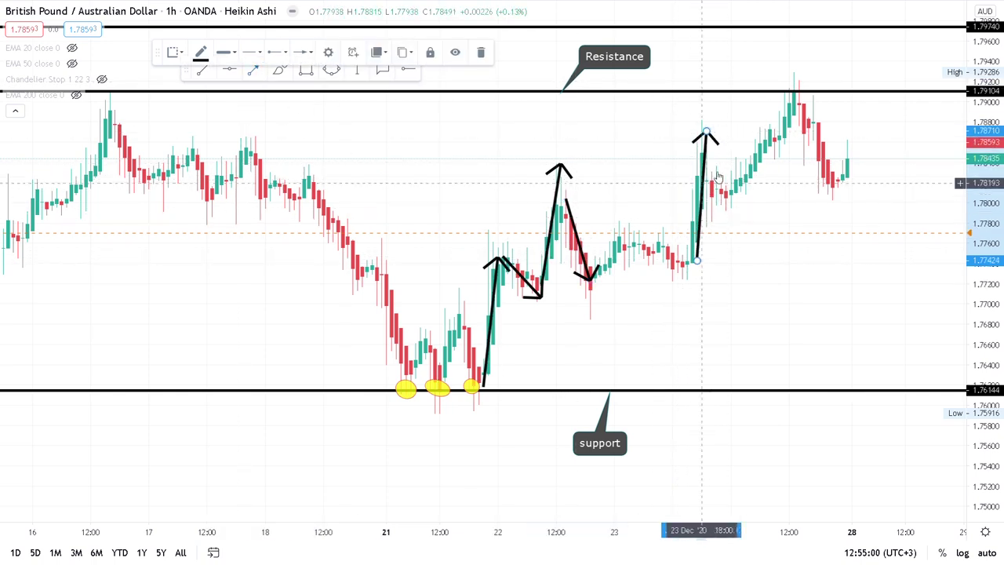
left_click(306, 74)
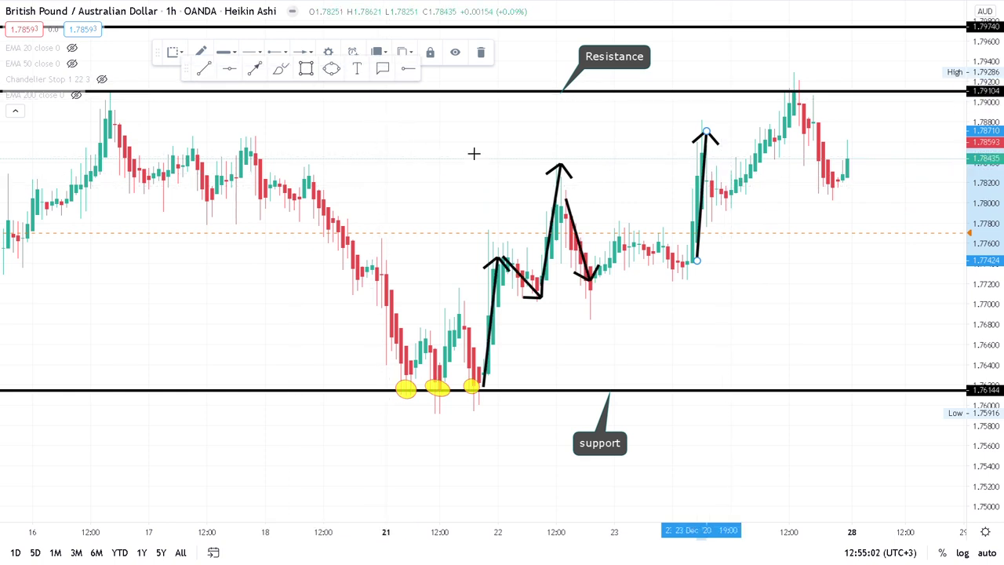
left_click_drag(706, 181, 737, 208)
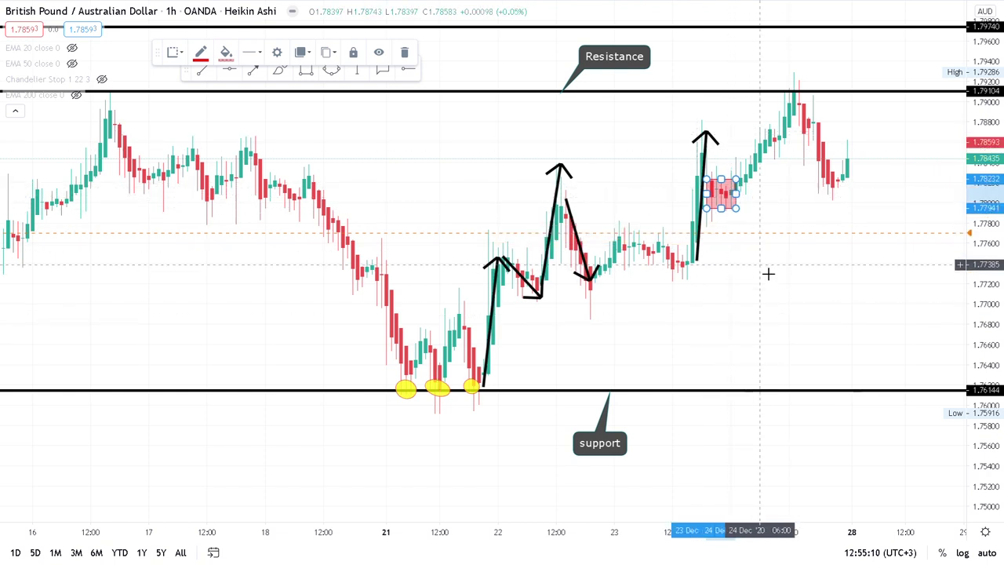
Step: Draw an arrow from the consolidation red zone up to the resistance line and reframe the view
scroll(770, 273, "up", 1)
scroll(769, 273, "up", 1)
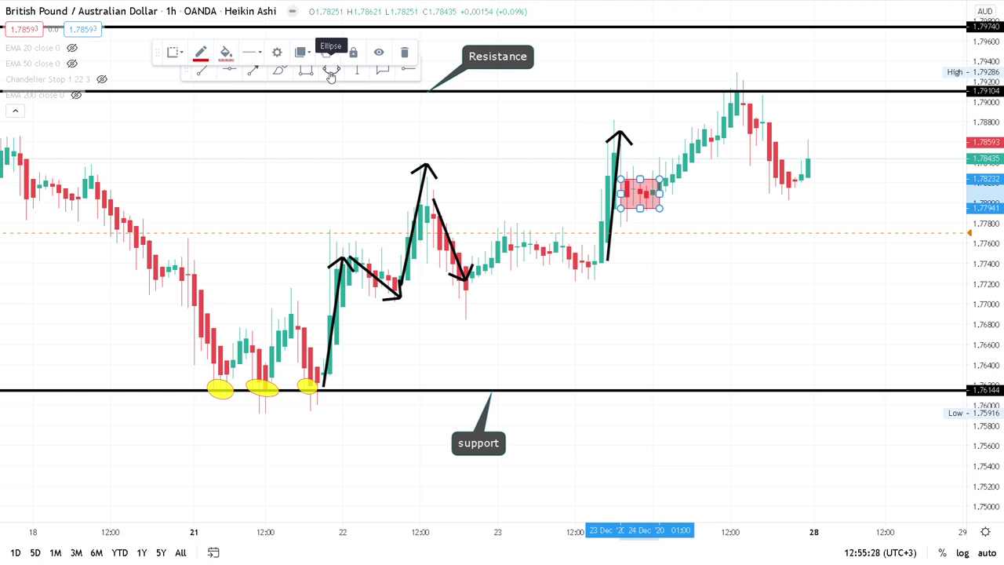
left_click(255, 72)
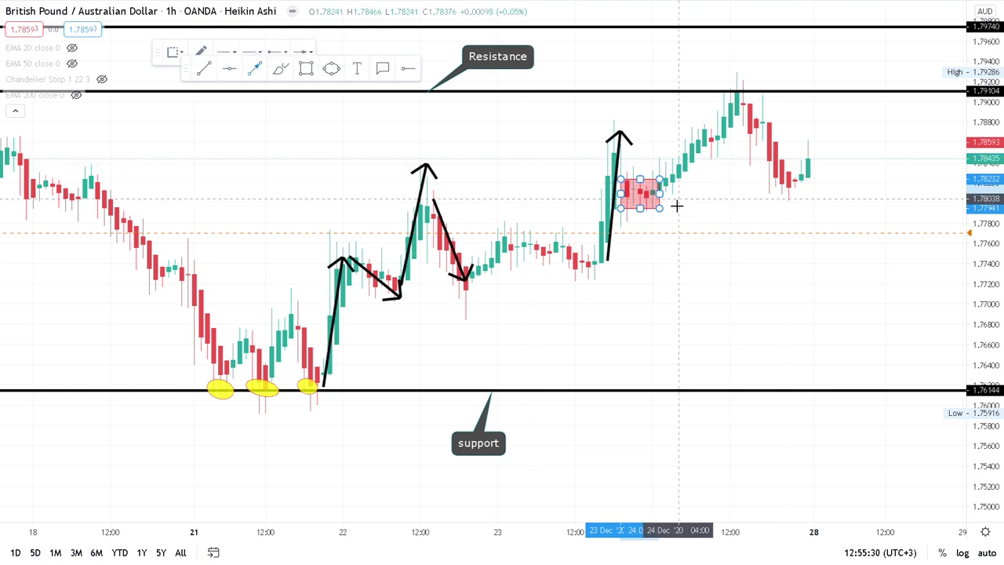
left_click_drag(659, 197, 736, 90)
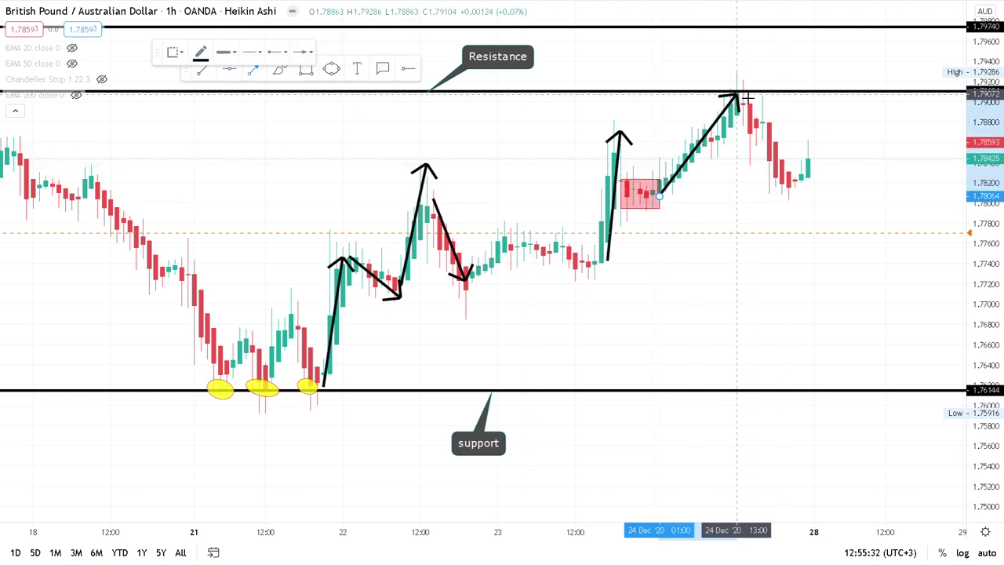
scroll(651, 129, "down", 2)
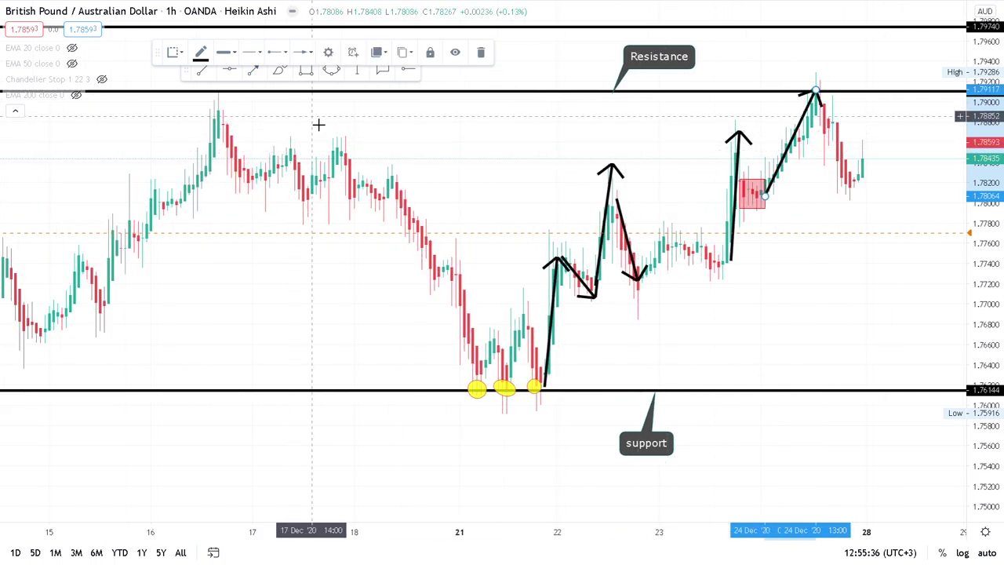
left_click(306, 157)
left_click_drag(306, 158, 313, 168)
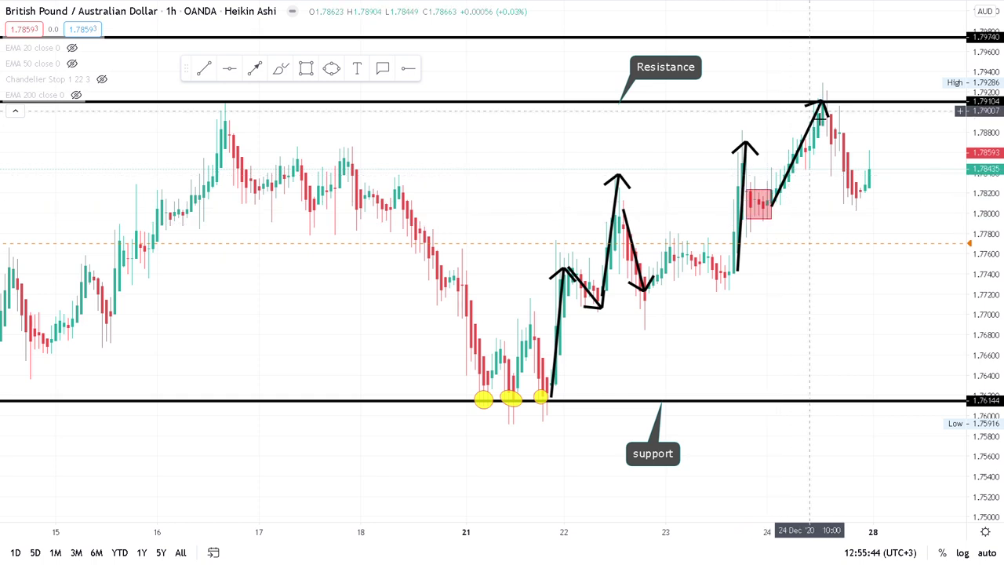
left_click(331, 69)
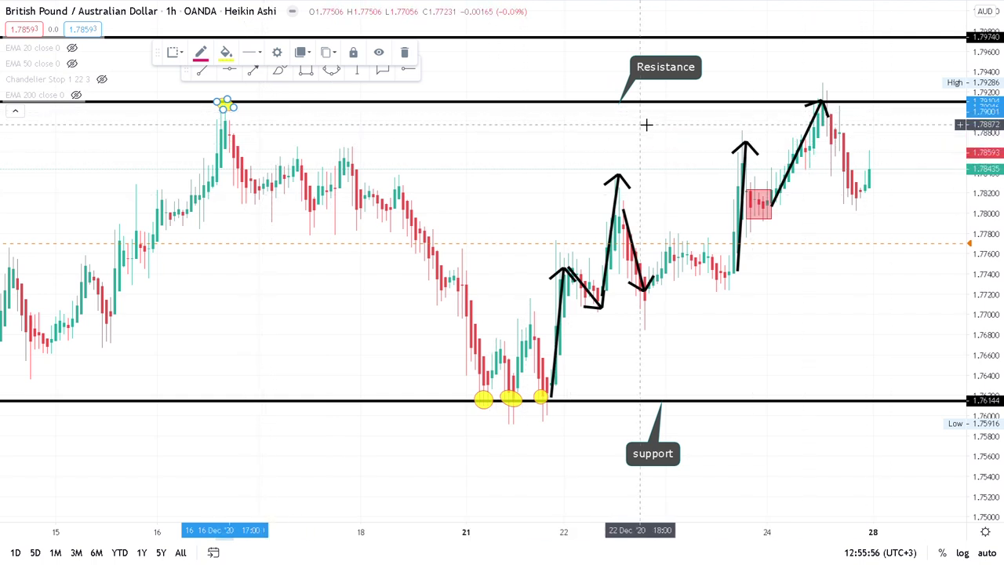
Step: Box the 24 December peak candle in red and arrow up past resistance toward 1.7958
left_click(608, 146)
scroll(601, 146, "right", 5)
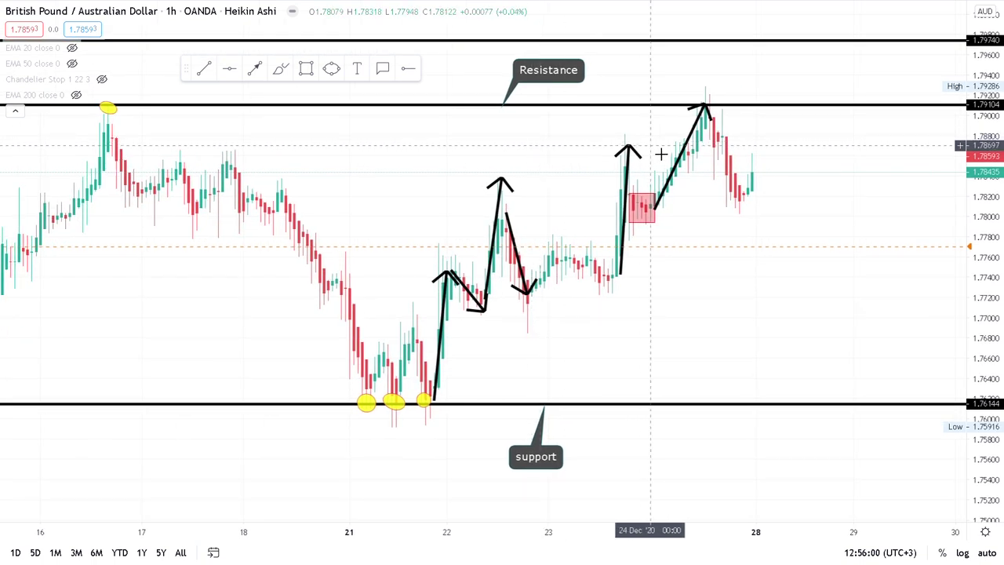
scroll(661, 153, "right", 10)
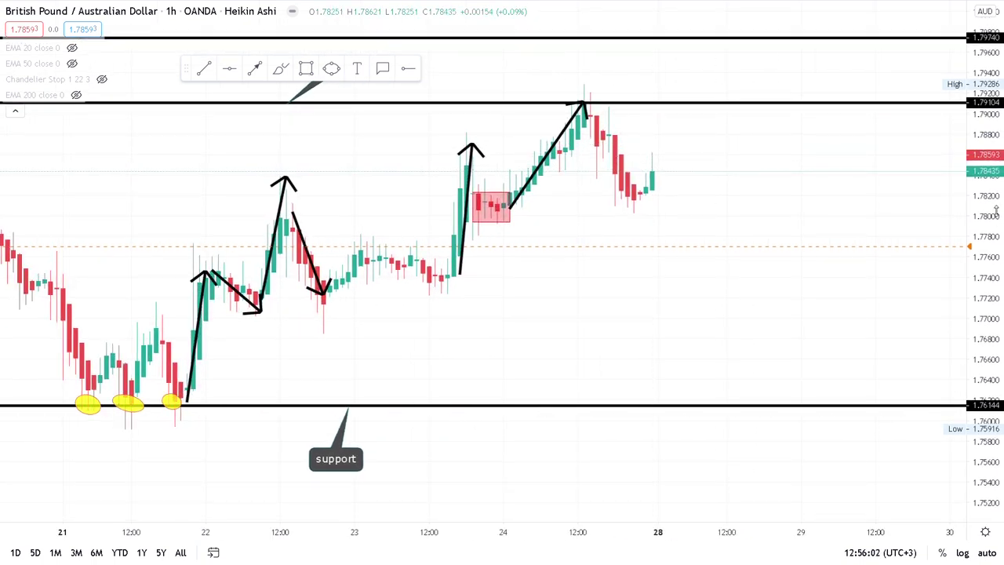
left_click_drag(997, 216, 995, 189)
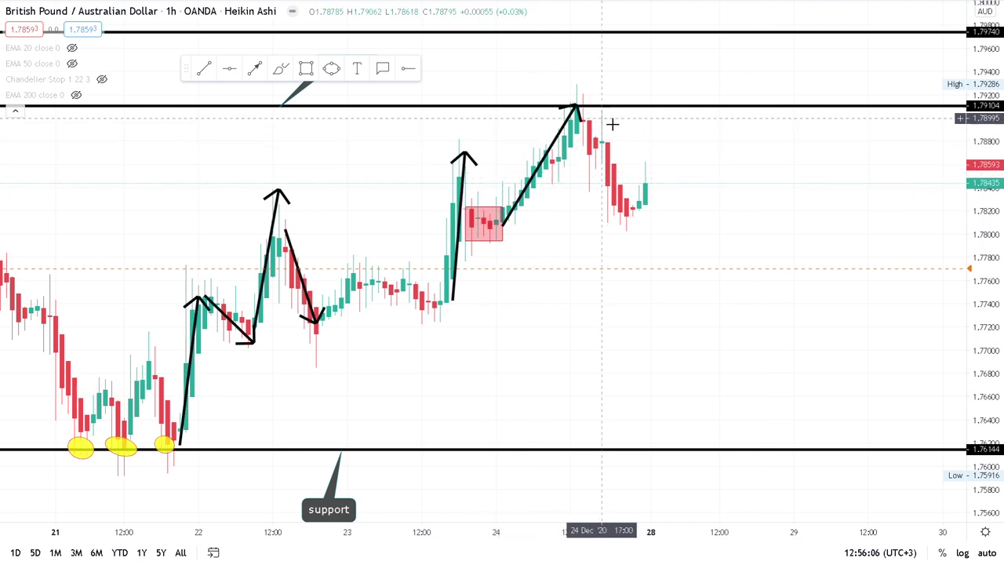
left_click(307, 70)
mouse_move(604, 143)
left_mouse_down()
mouse_move(603, 130)
mouse_move(608, 159)
left_mouse_up()
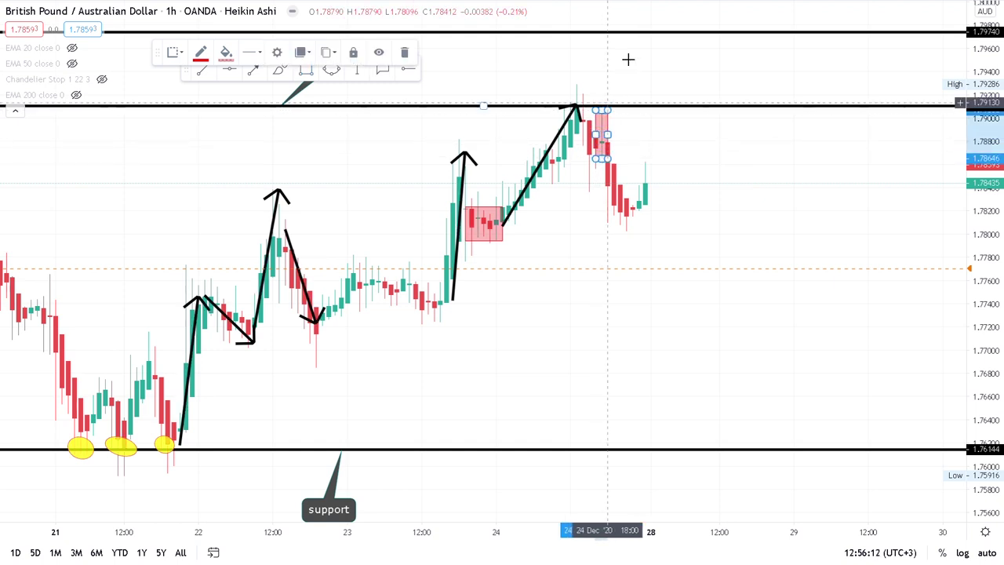
left_click_drag(601, 156, 684, 59)
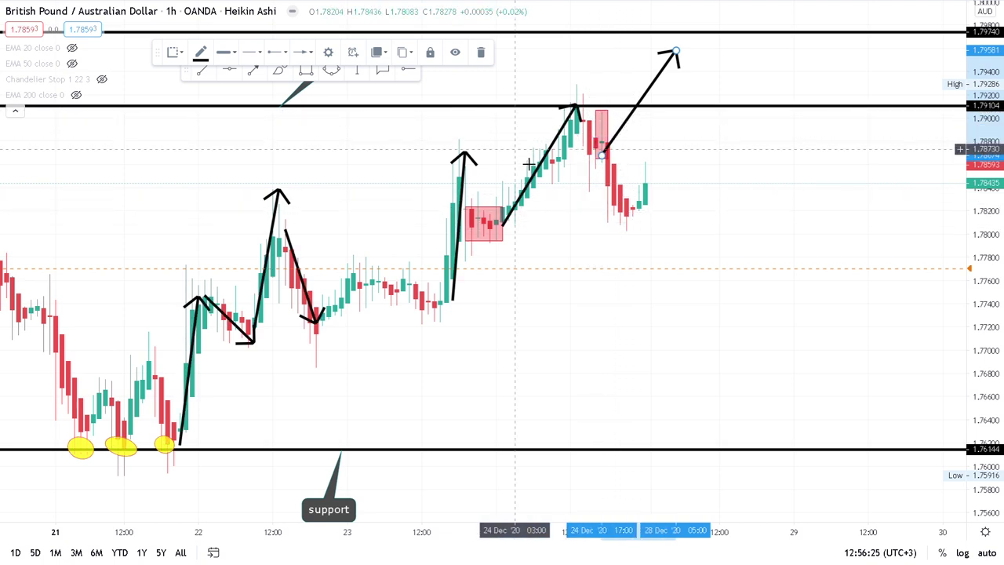
Step: Arrow from the 24 Dec red box down to the 1.7814 low, and add a thin 1.7800 red zone
left_click(257, 71)
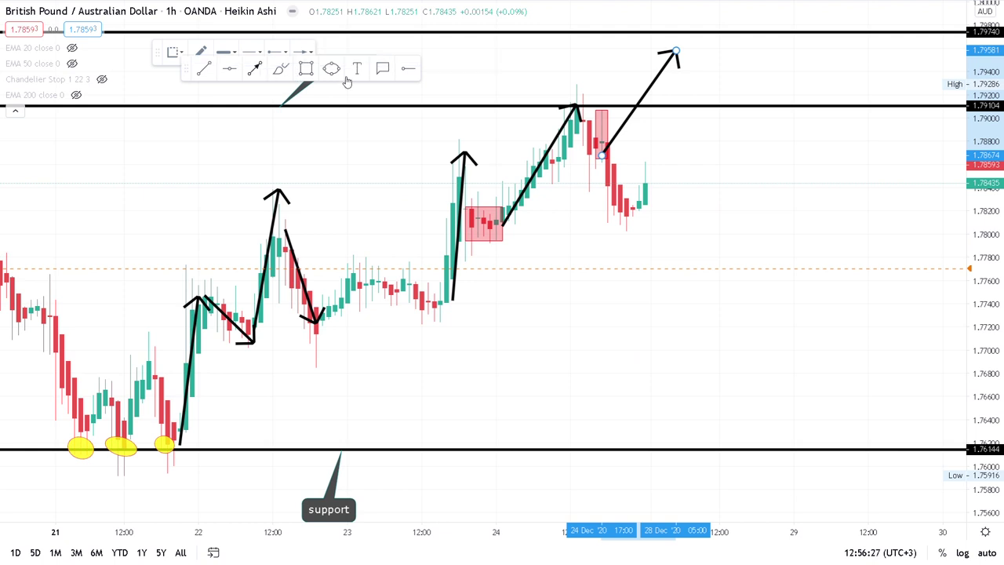
left_click(606, 140)
left_click(632, 217)
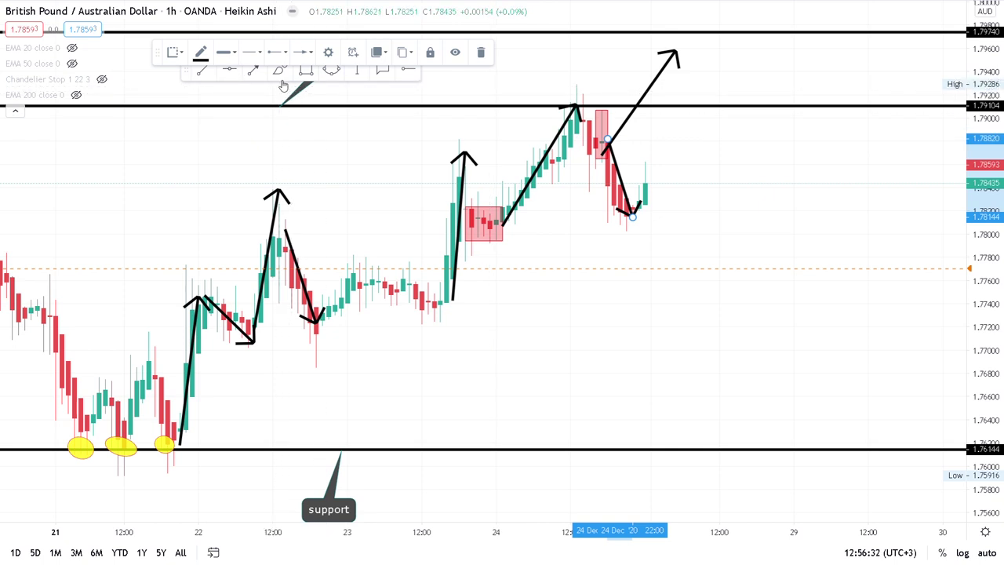
left_click(306, 71)
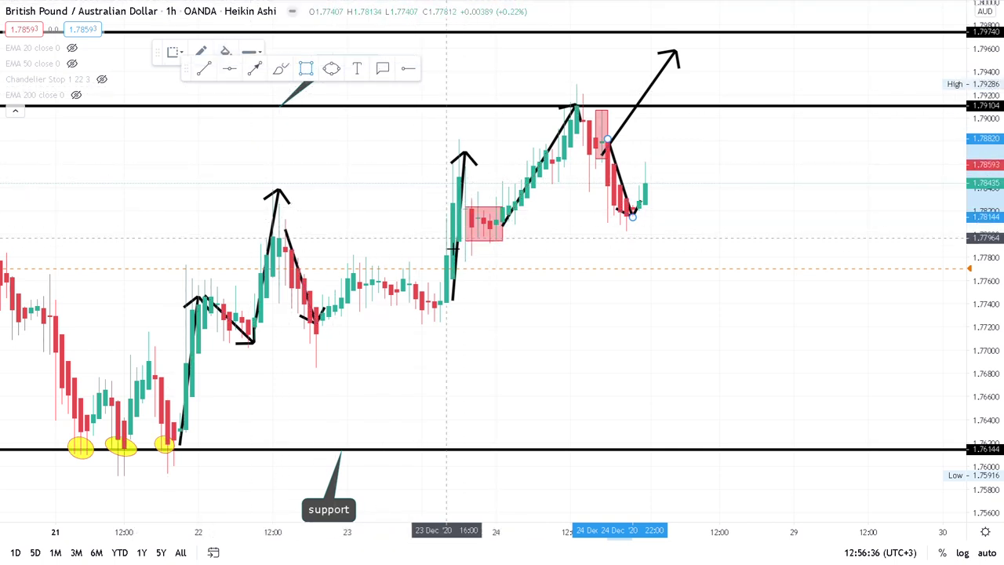
left_click_drag(433, 226, 713, 236)
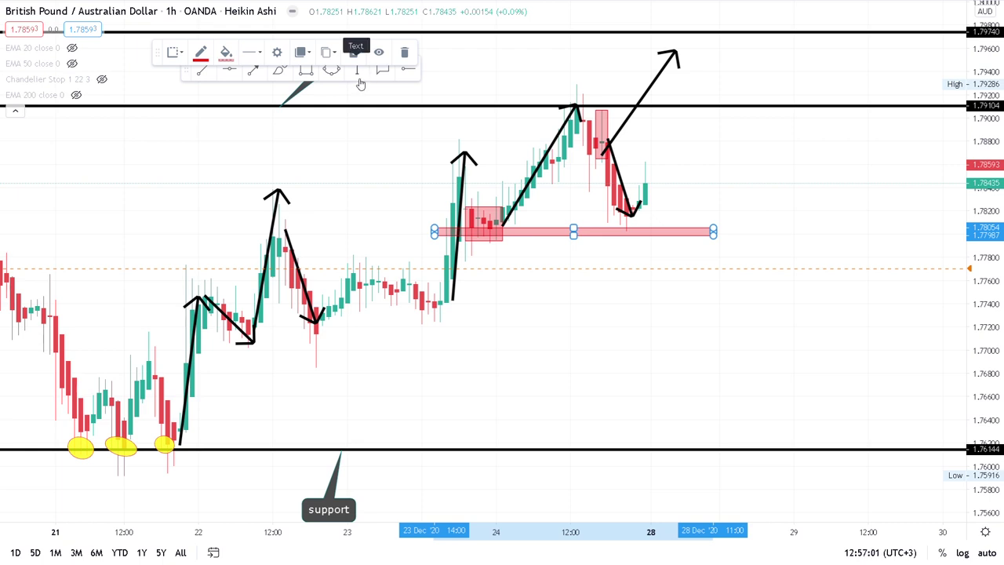
Step: Delete the projected up-arrow and the pullback arrow
left_click(668, 71)
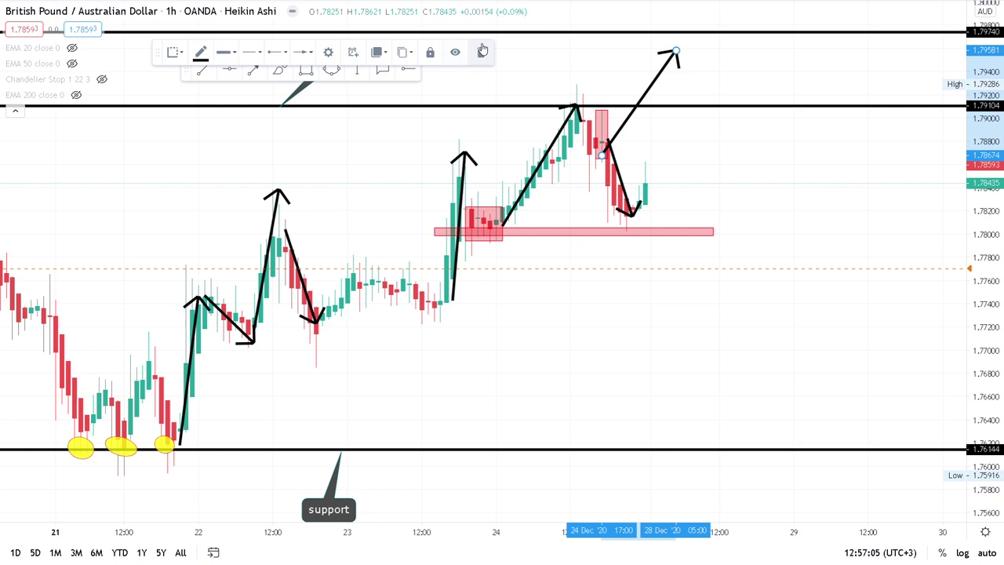
key("Delete")
left_click(620, 182)
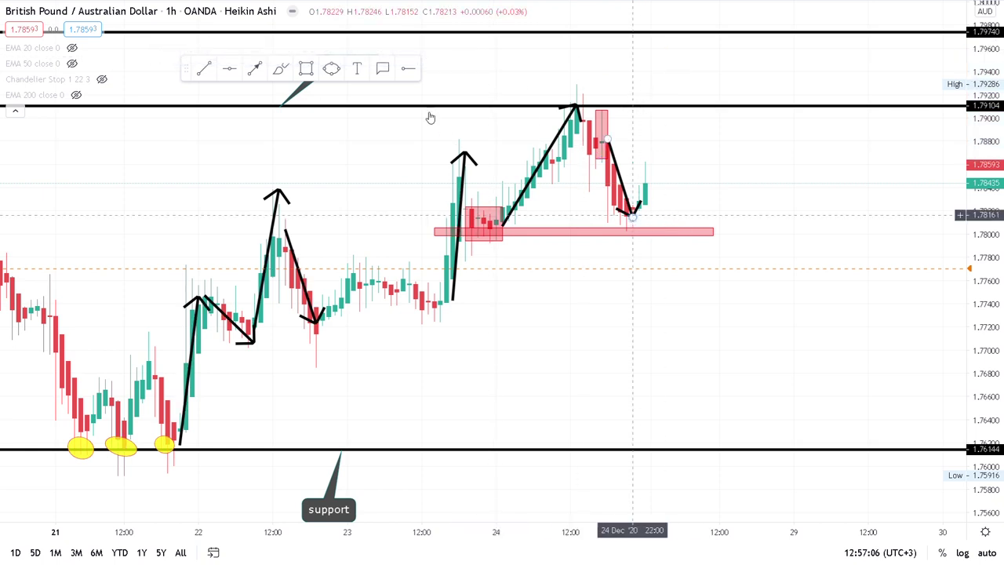
key("Delete")
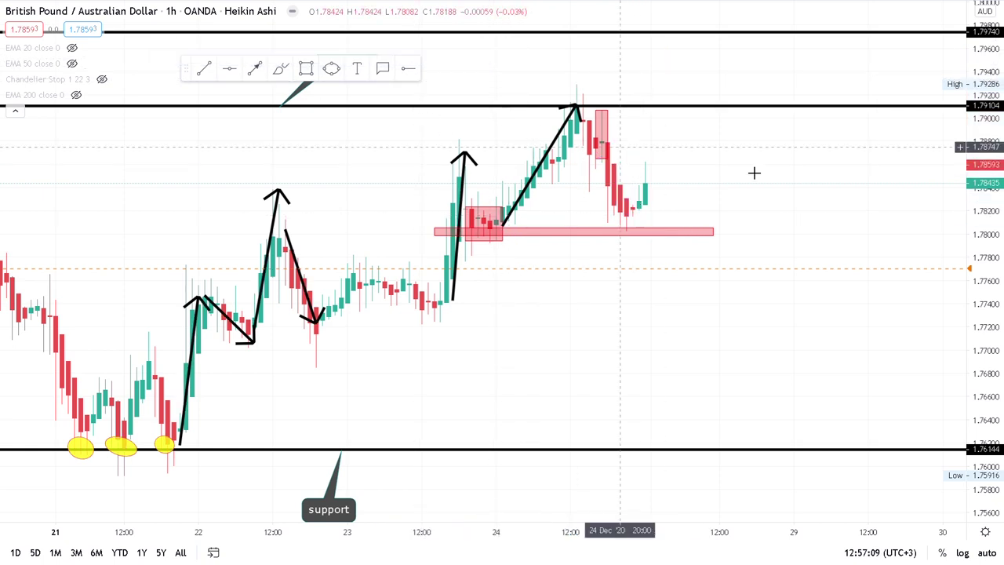
Step: Draw a tall red box over the latest rebound candles, about 1.7825–1.7865
left_click(306, 69)
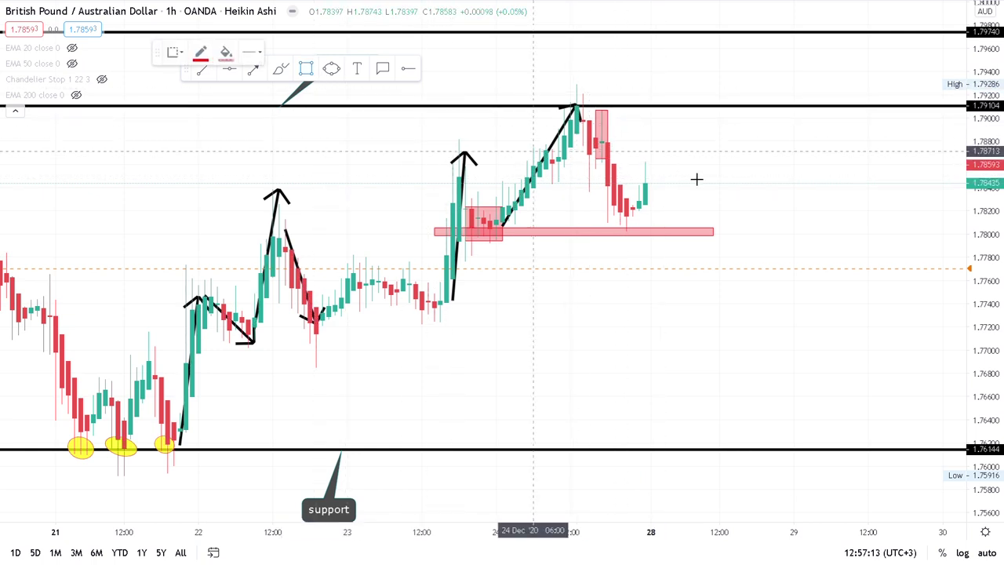
left_click_drag(638, 158, 659, 210)
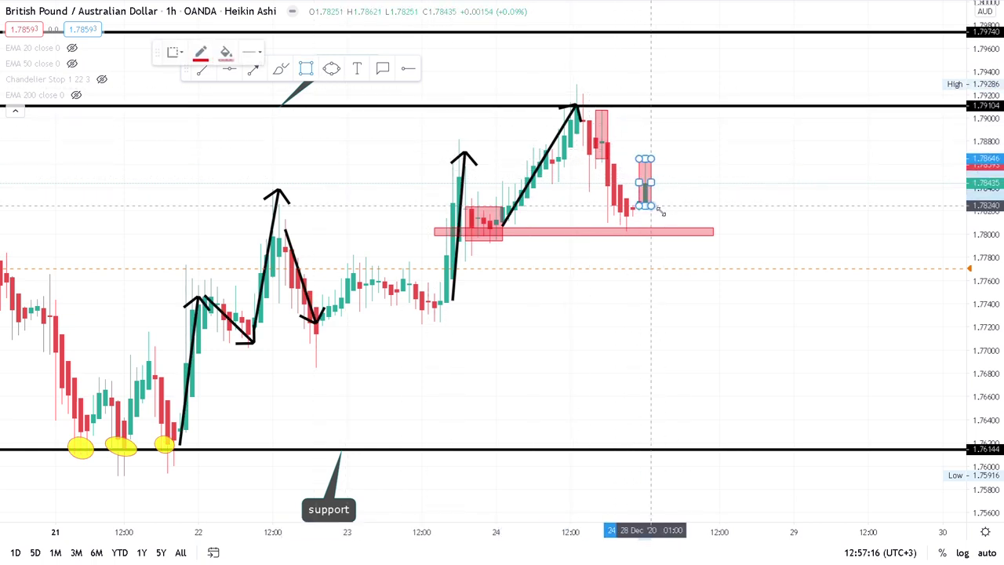
left_click(688, 191)
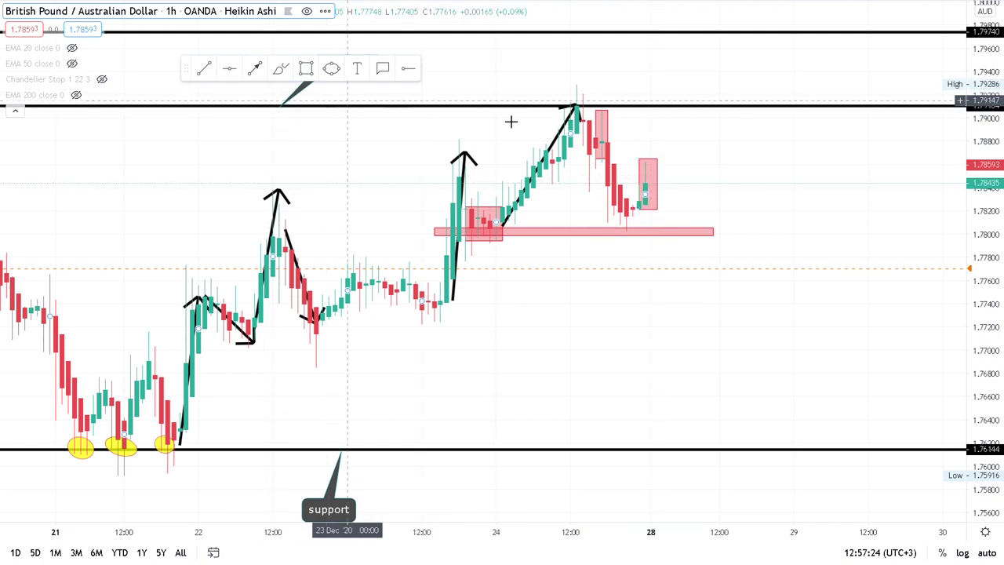
Step: Draw an up arrow from the last candle to the projected high near 1.789
left_click(254, 68)
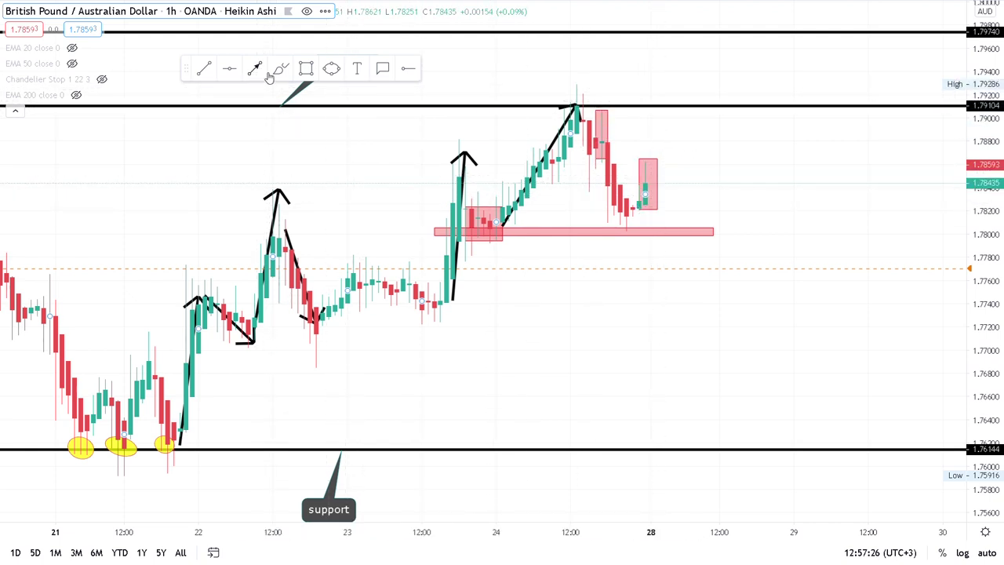
left_click(640, 207)
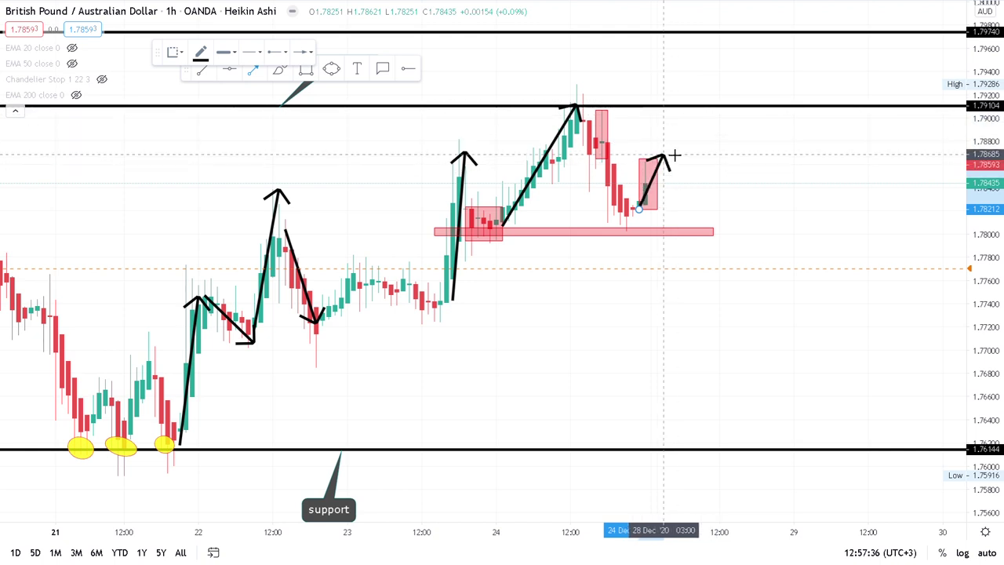
left_click(669, 133)
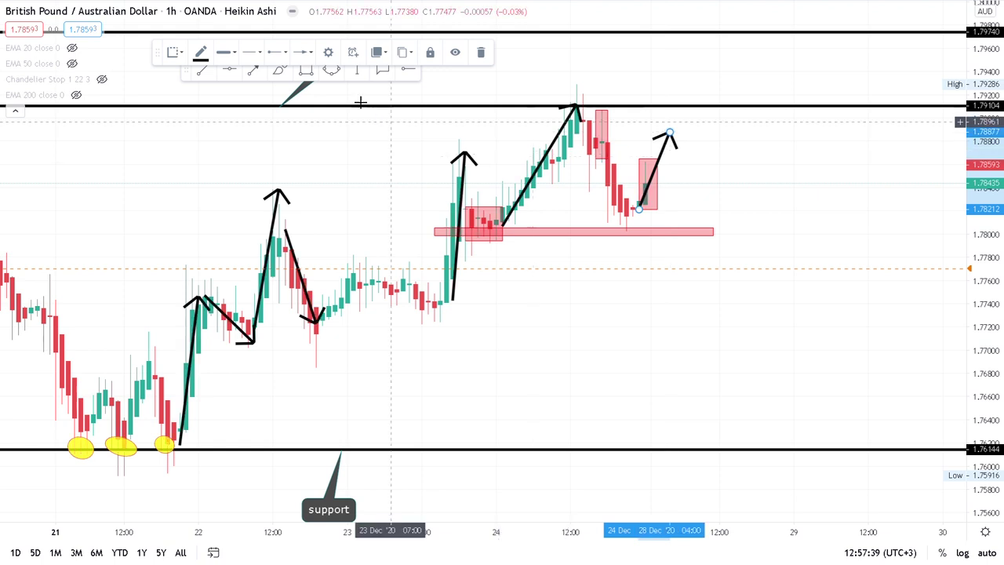
Step: Arrow down to near 1.775 and back up to the extended 1.7800 zone; nudge resistance to 1.79104
left_click(254, 72)
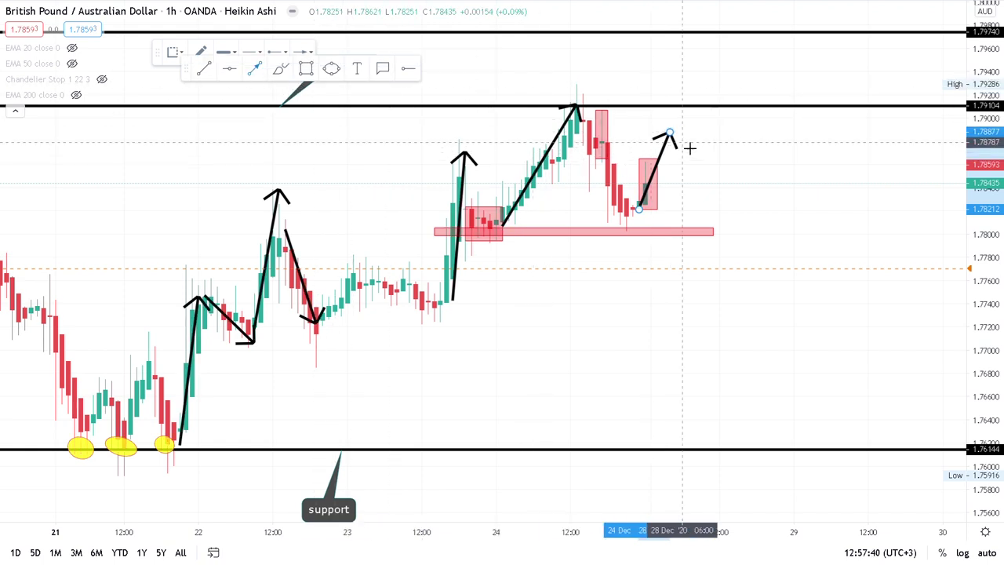
left_click(669, 133)
left_click(701, 297)
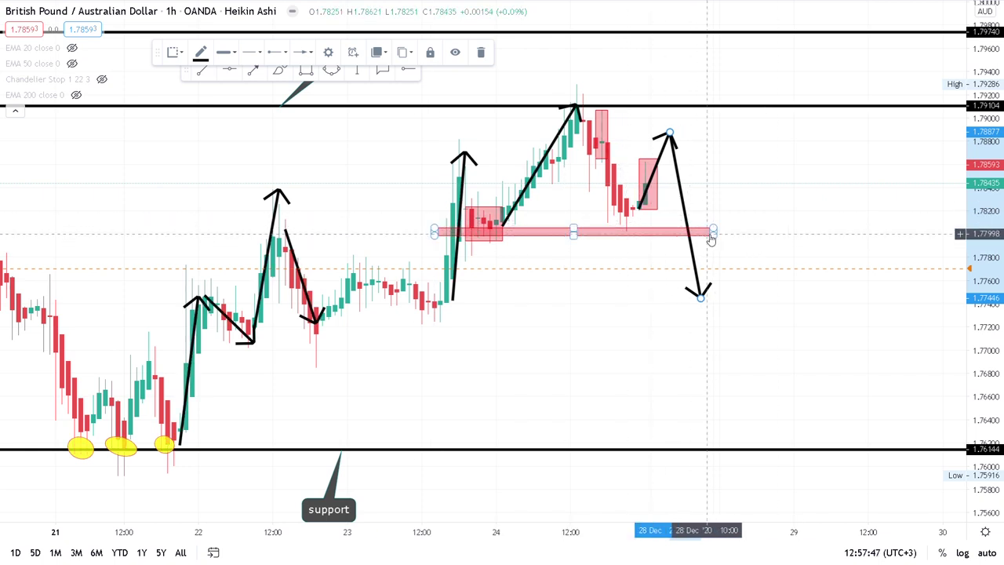
left_click_drag(713, 233, 778, 233)
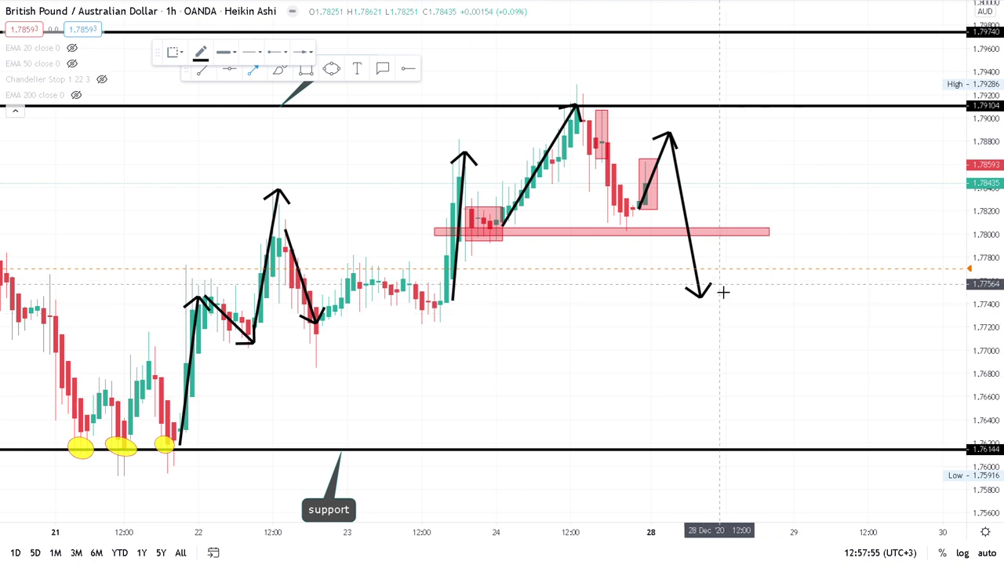
left_click_drag(703, 292, 743, 248)
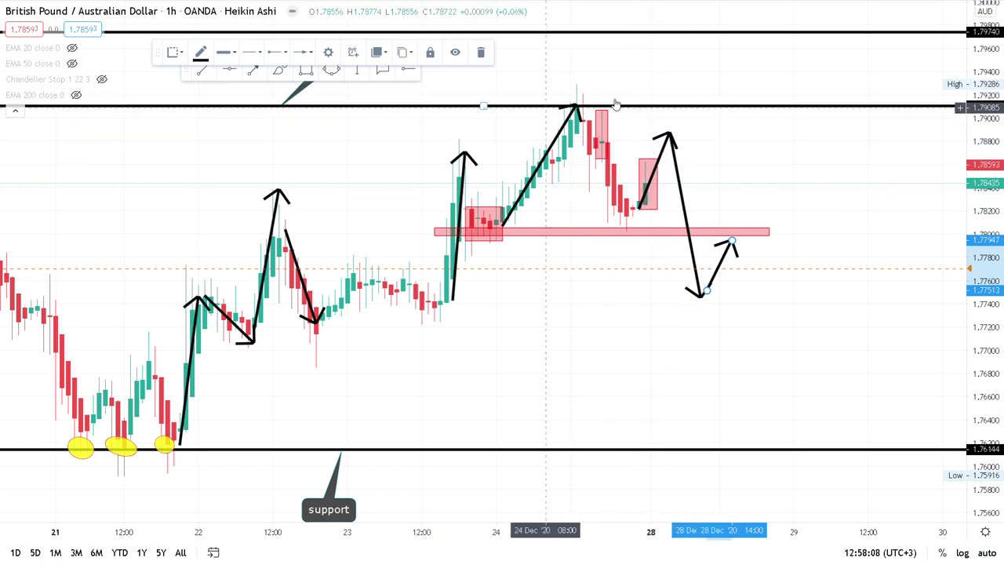
left_click_drag(490, 112, 479, 107)
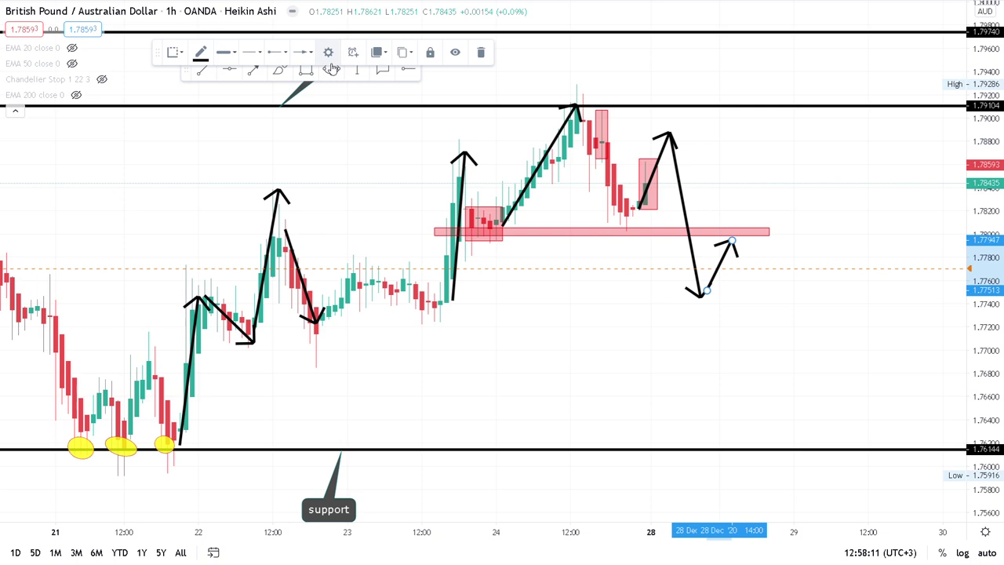
Step: Draw a yellow ellipse around the recent peak on the resistance line
double_click(404, 106)
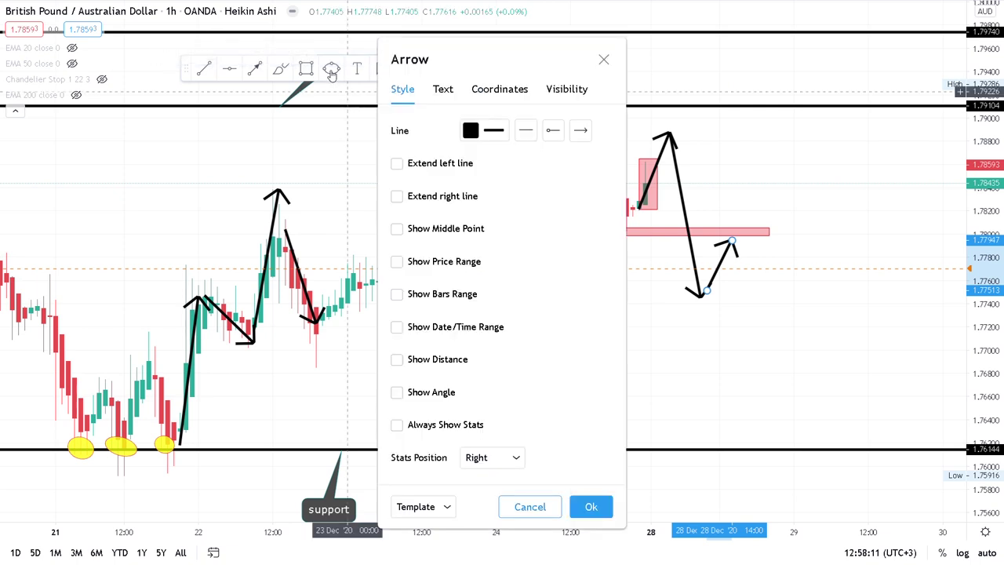
left_click(602, 61)
left_click(331, 68)
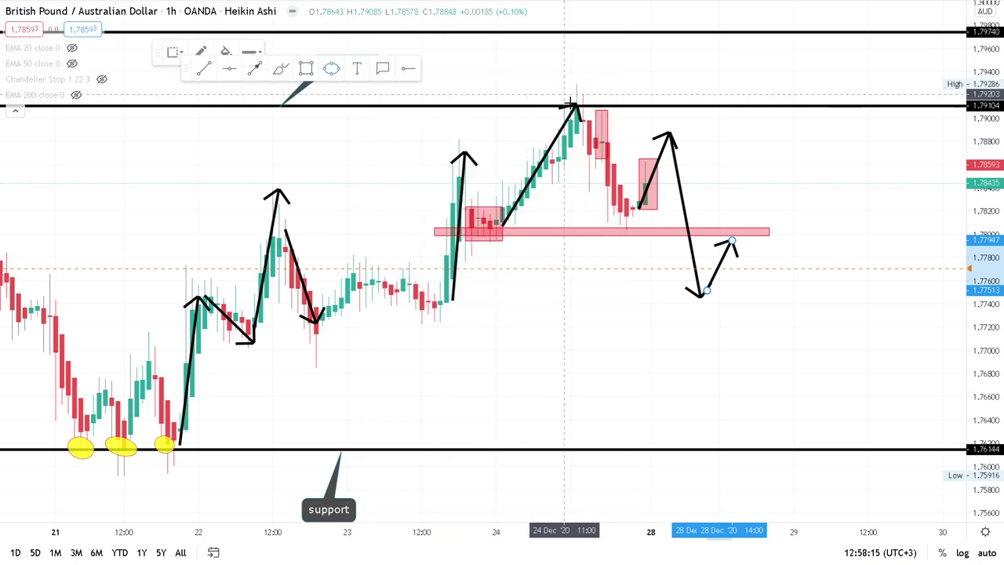
left_click(597, 101)
left_click(585, 118)
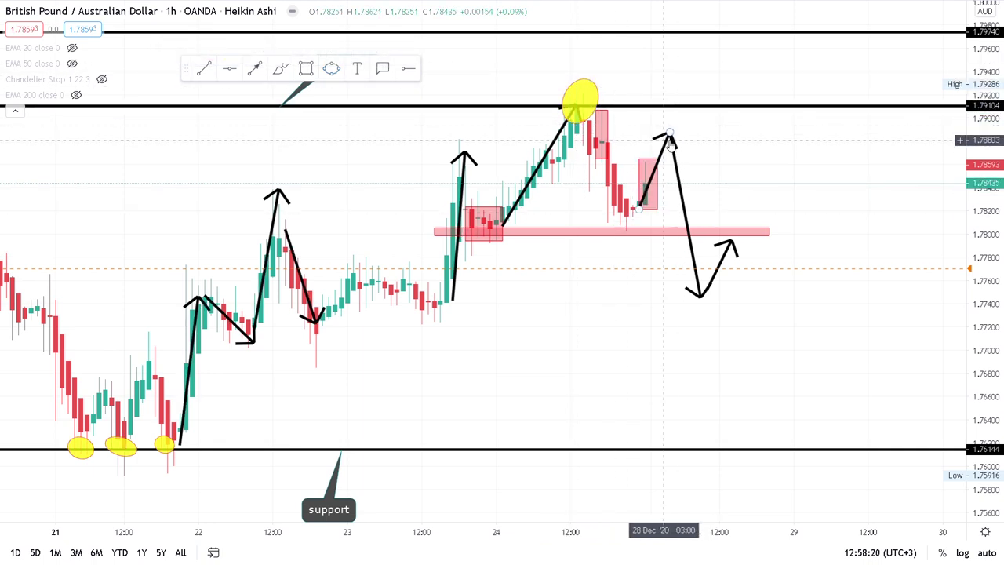
Step: Reshape the arrows into a short rise from the red box, then a drop toward 1.7745
mouse_move(666, 135)
left_mouse_down()
mouse_move(689, 66)
mouse_move(694, 151)
mouse_move(669, 105)
left_mouse_up()
left_click_drag(707, 60, 715, 33)
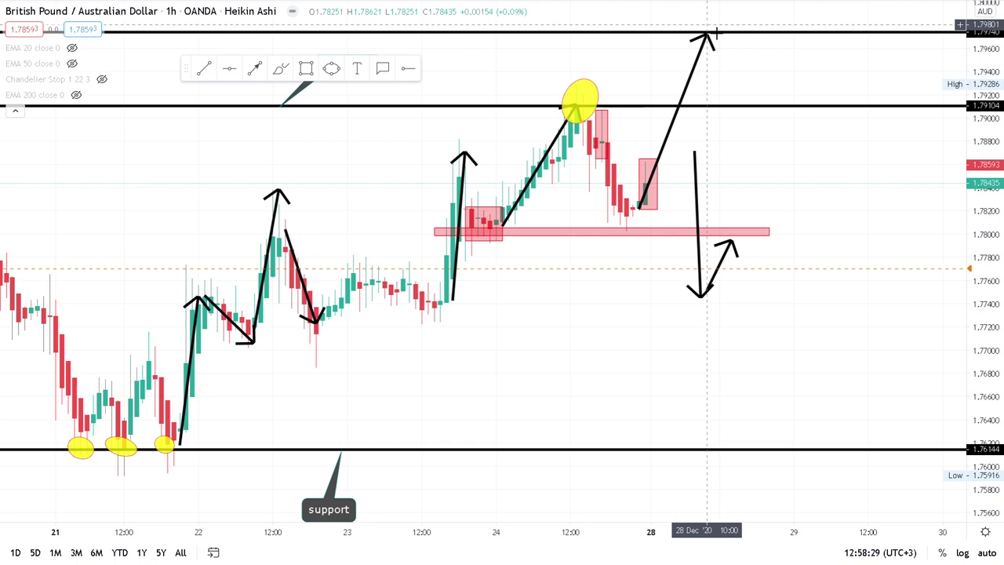
left_click_drag(716, 33, 658, 149)
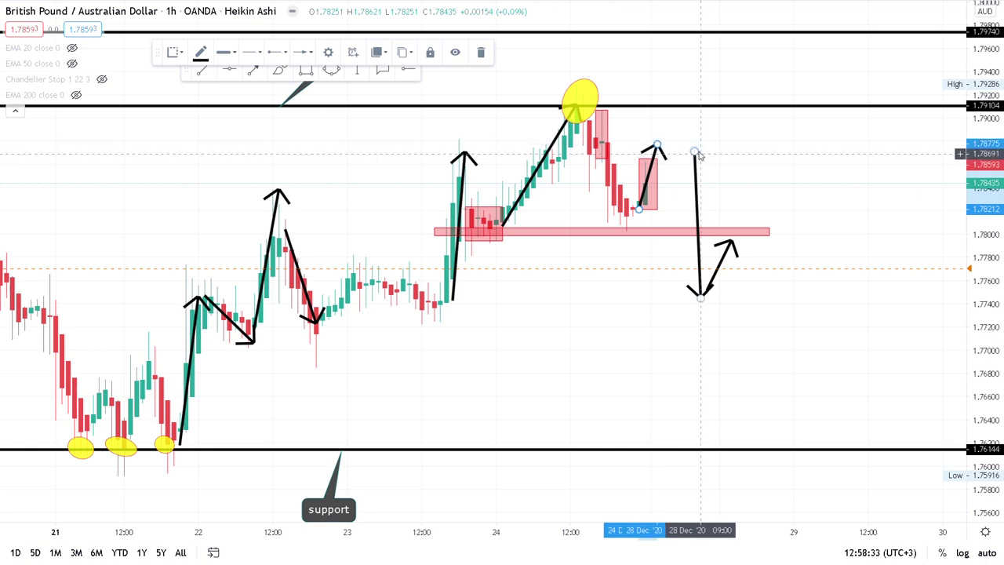
left_click_drag(695, 151, 657, 151)
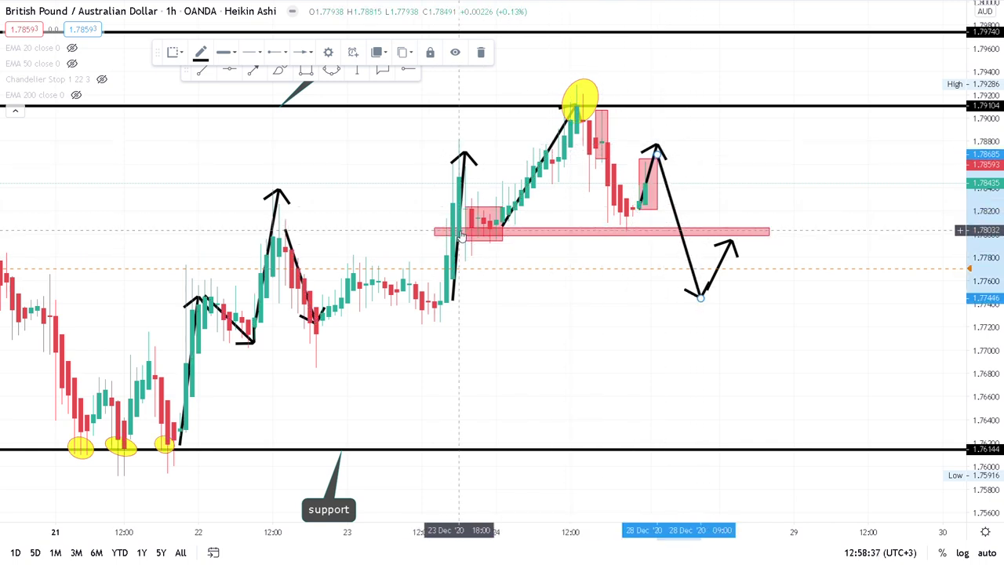
scroll(596, 240, "down", 2)
Step: Extend the red zone far left across earlier price history and pan the chart to show it
mouse_move(536, 232)
left_mouse_down()
mouse_move(177, 232)
mouse_move(160, 234)
mouse_move(416, 251)
mouse_move(155, 249)
left_mouse_up()
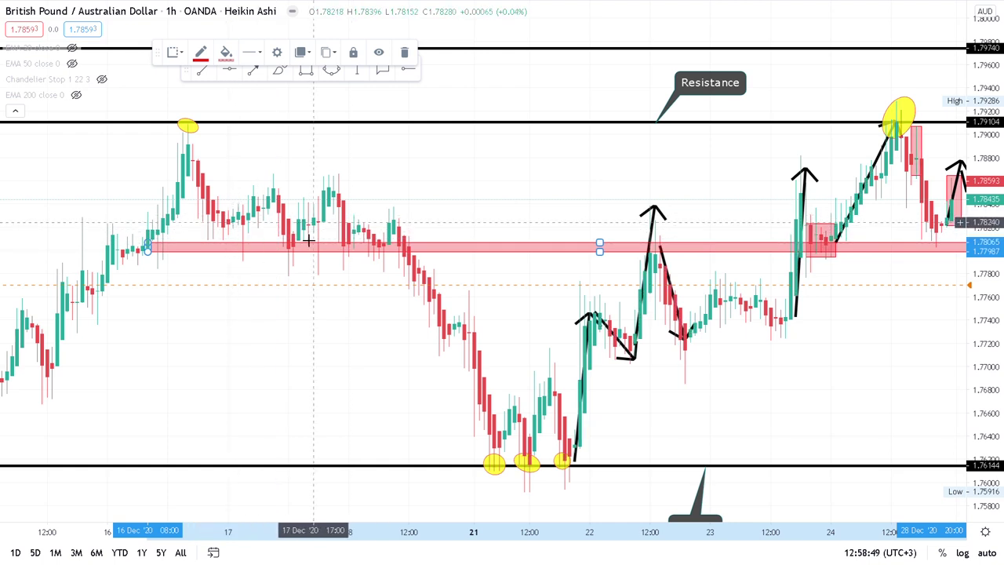
left_click(494, 236)
scroll(471, 224, "right", 5)
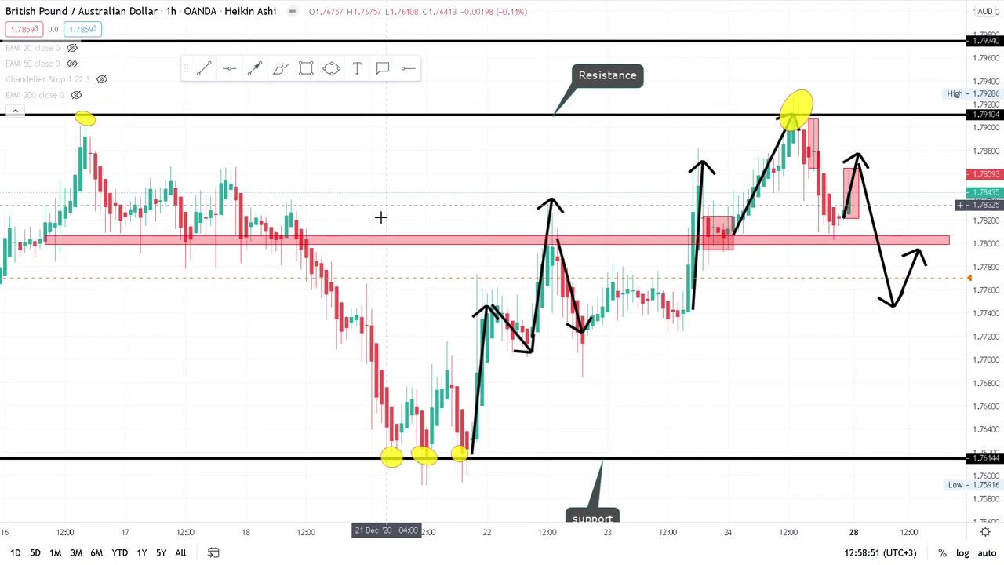
scroll(321, 237, "down", 2)
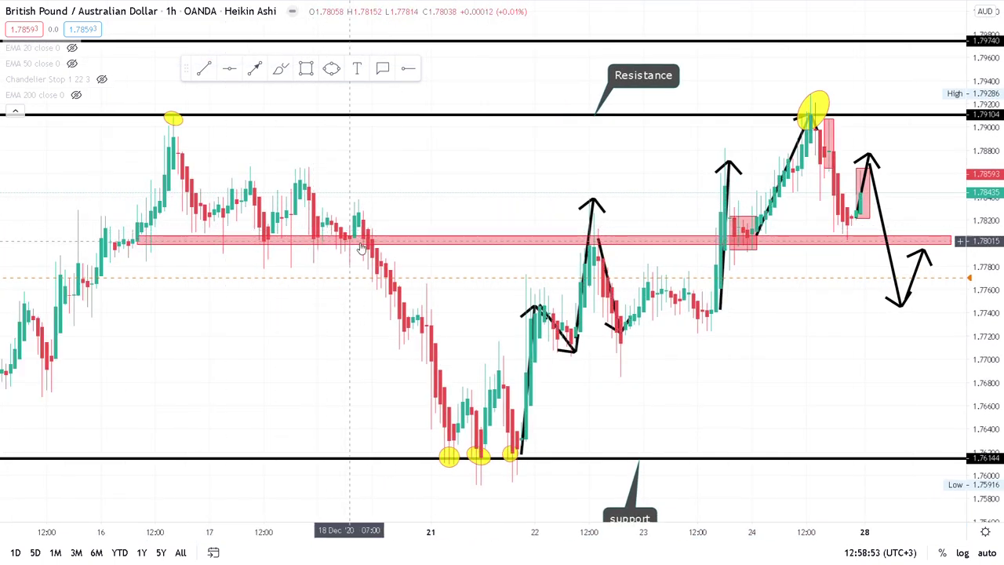
left_click_drag(573, 213, 448, 197)
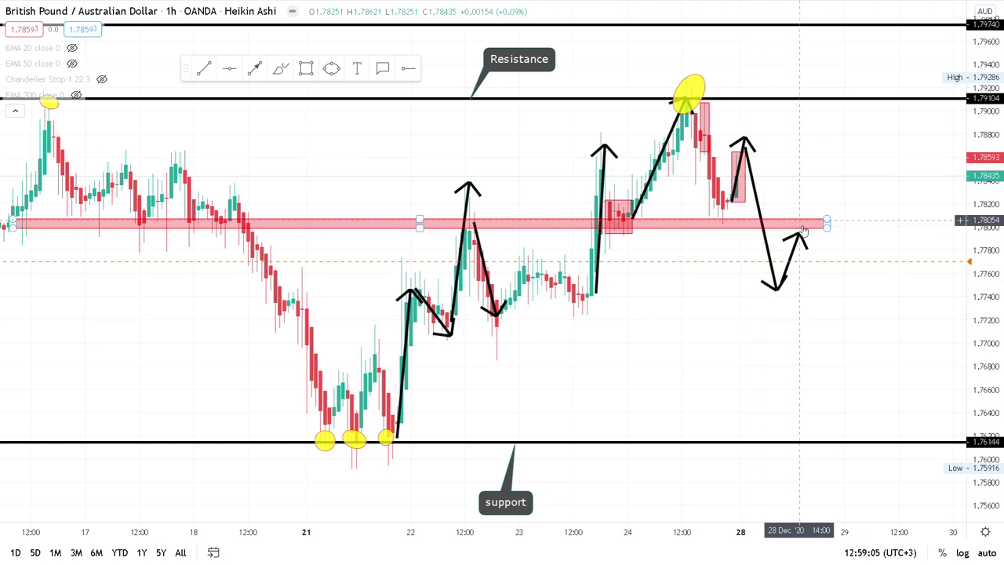
scroll(915, 241, "up", 3)
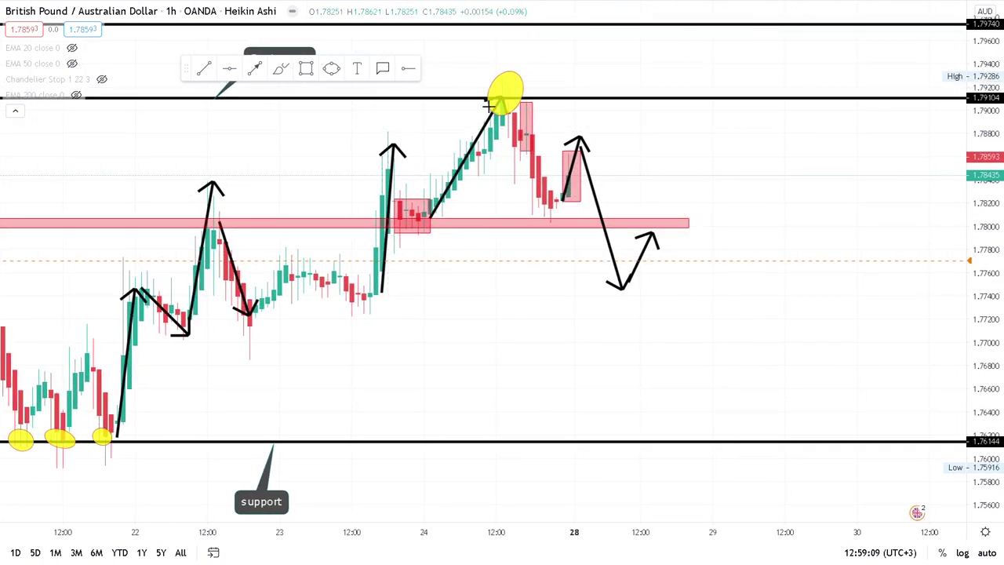
Step: Add an 'entry' callout anchored at the bounce arrow's tip at the 1.7800 retest
left_click(653, 233)
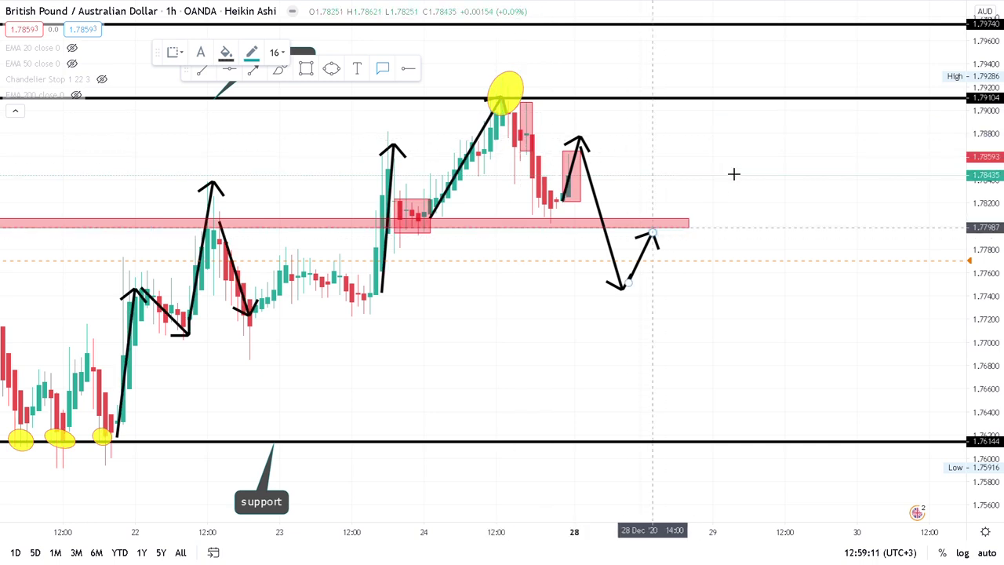
left_click(733, 174)
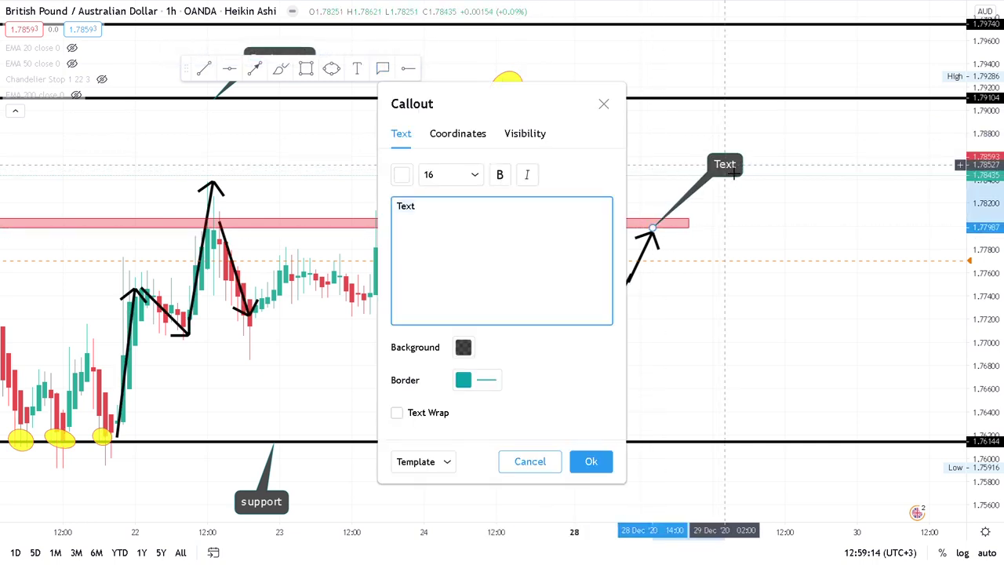
type("entry")
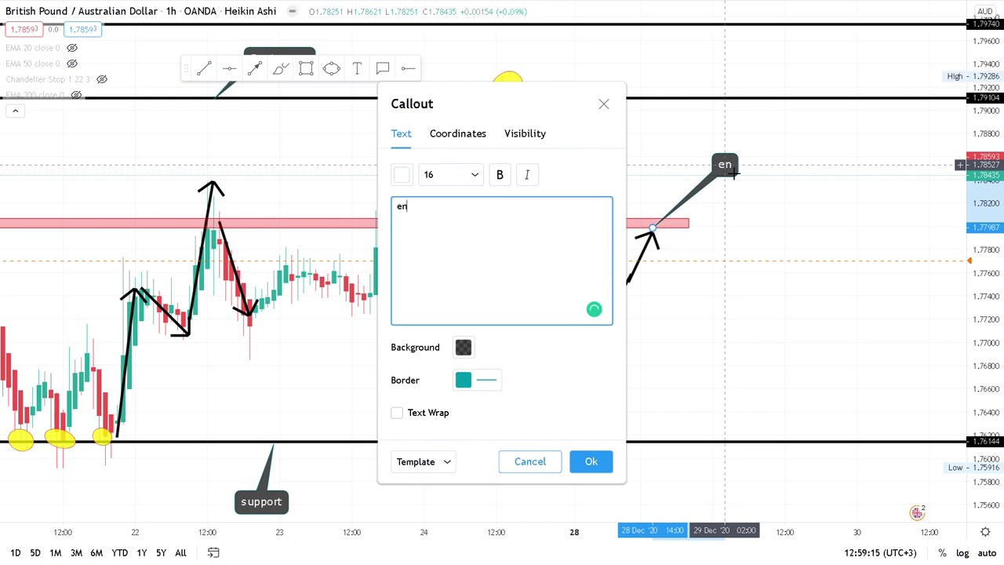
left_click(600, 462)
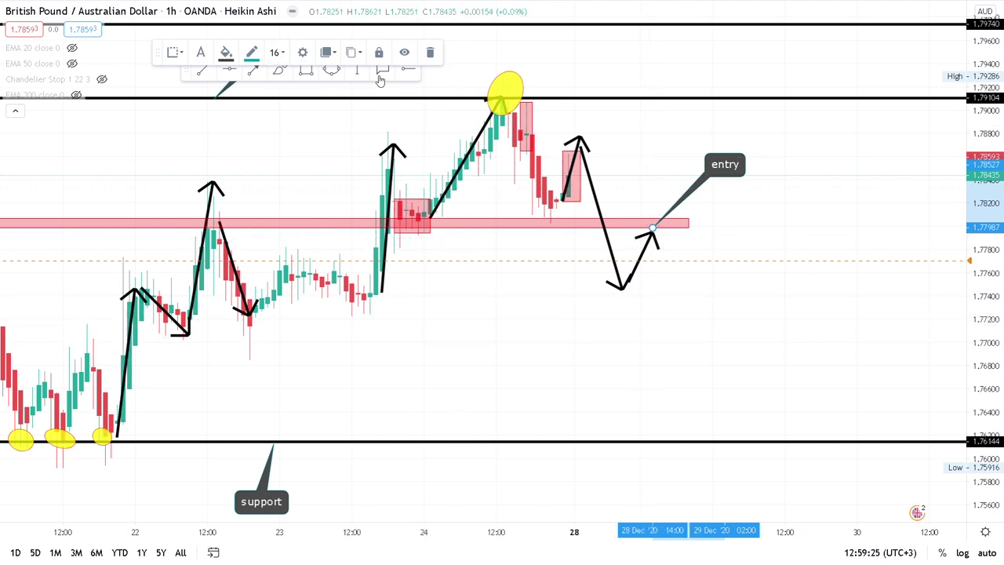
left_click(306, 69)
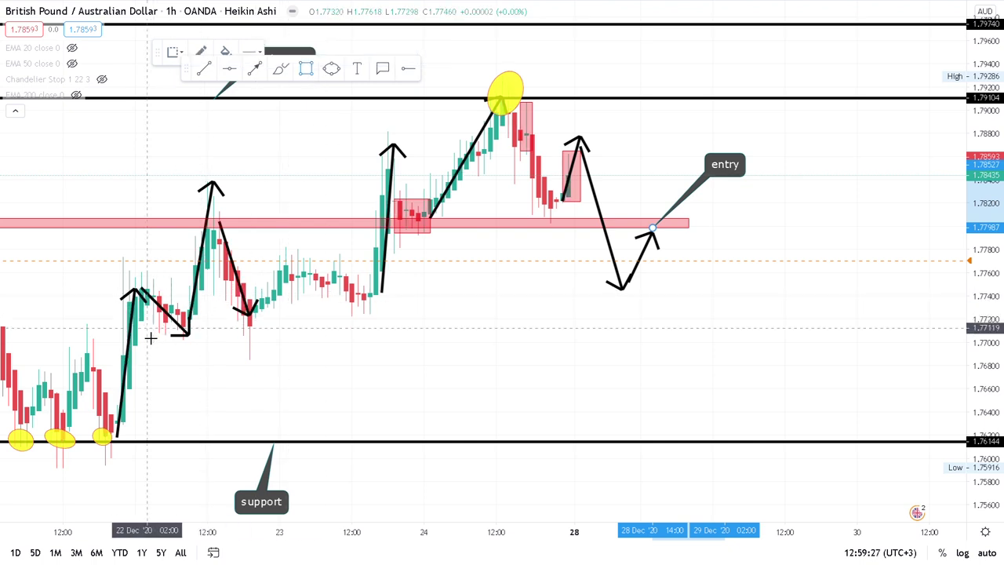
Step: Draw a thin red stop-loss band near 1.7707 and begin measuring from the entry point
mouse_move(130, 336)
left_mouse_down()
mouse_move(643, 336)
mouse_move(791, 322)
mouse_move(779, 335)
left_mouse_up()
left_click(685, 227)
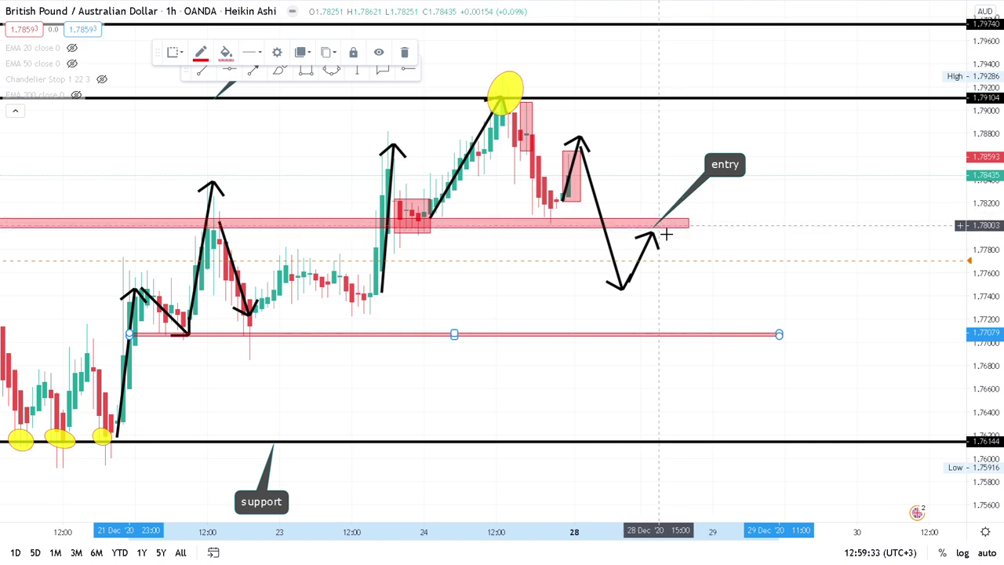
left_click(664, 232)
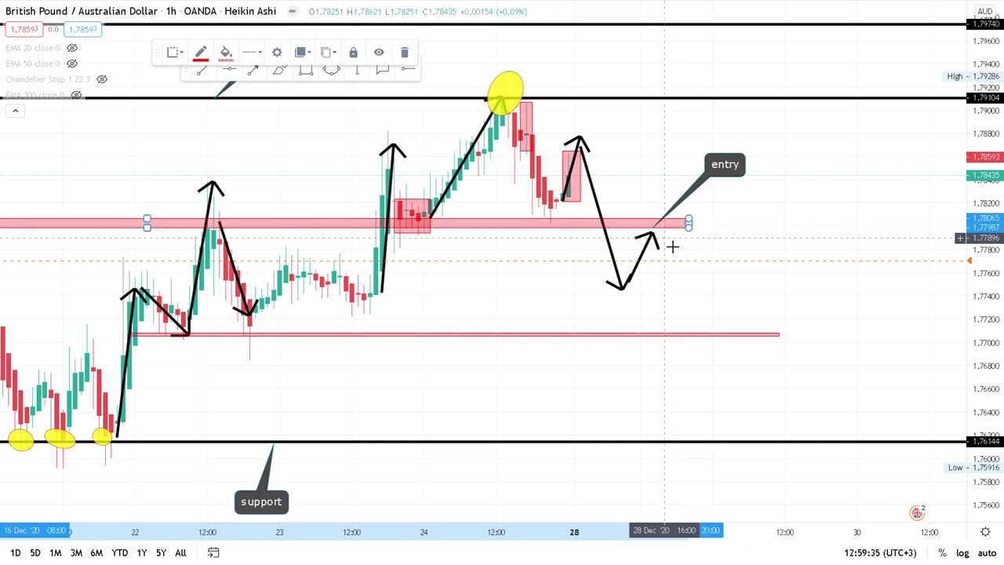
left_click(672, 238)
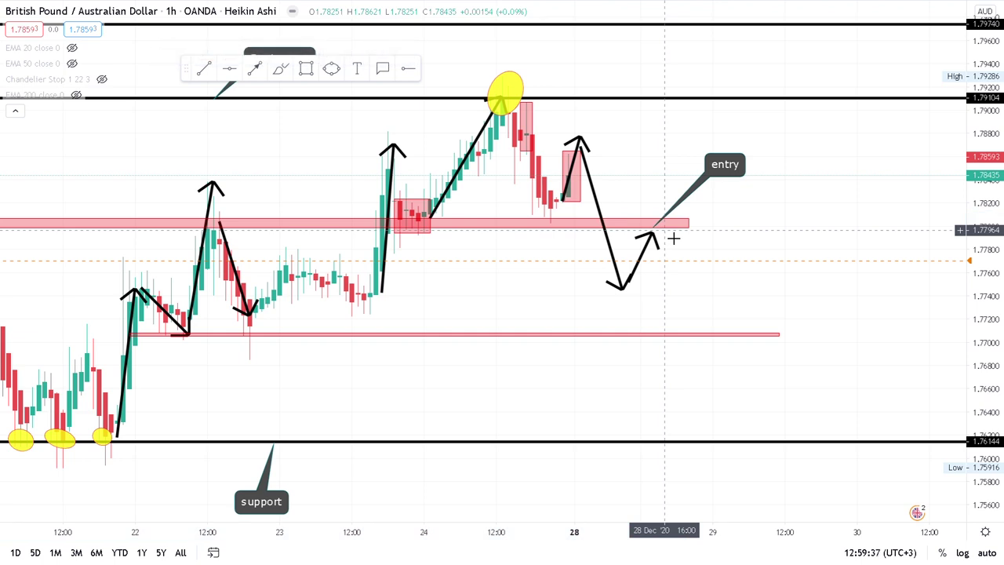
left_click(673, 237, "shift")
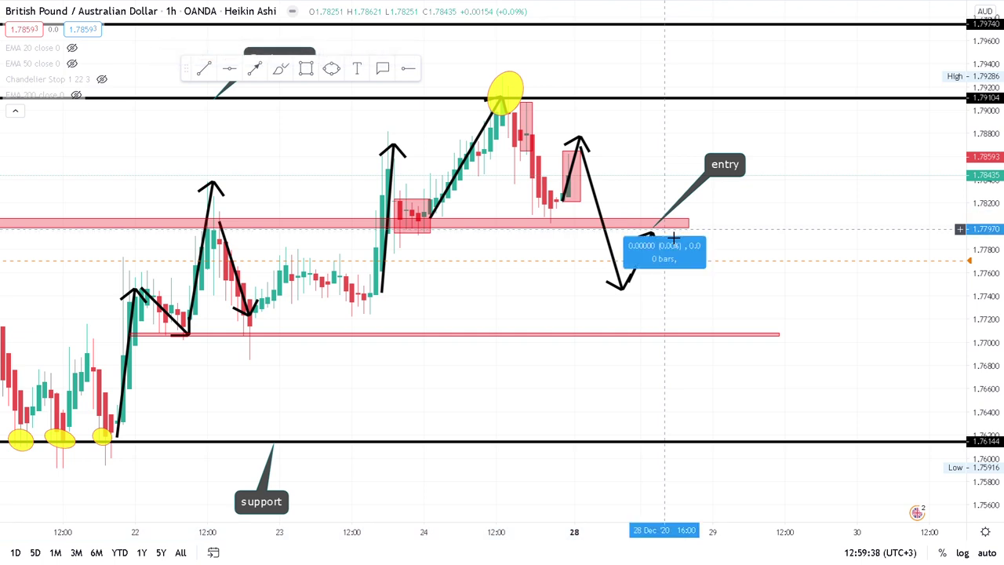
Step: End the measurement on the stop-loss line (-0.51%, -90.1) and dismiss the readout
left_click(661, 334)
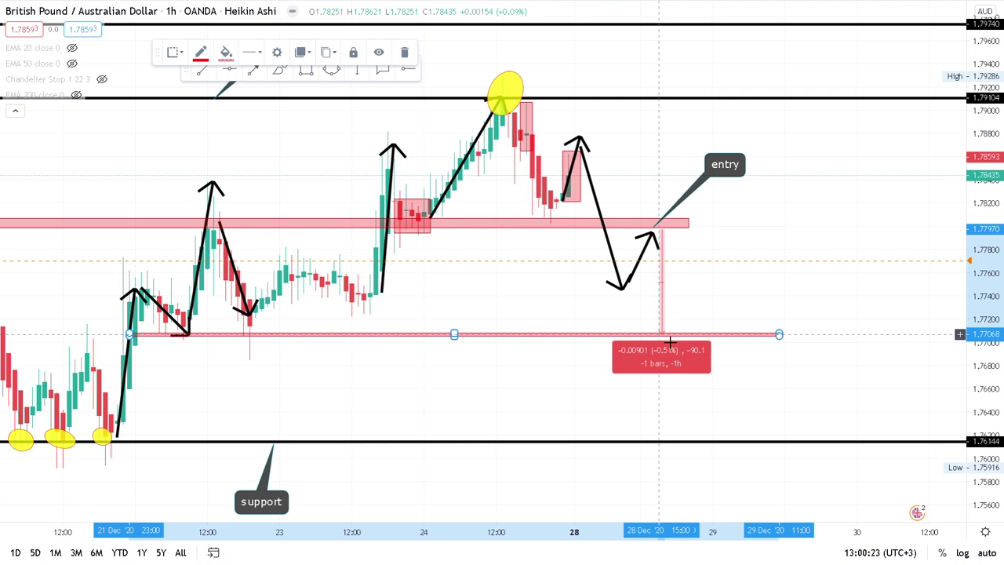
left_click(670, 342)
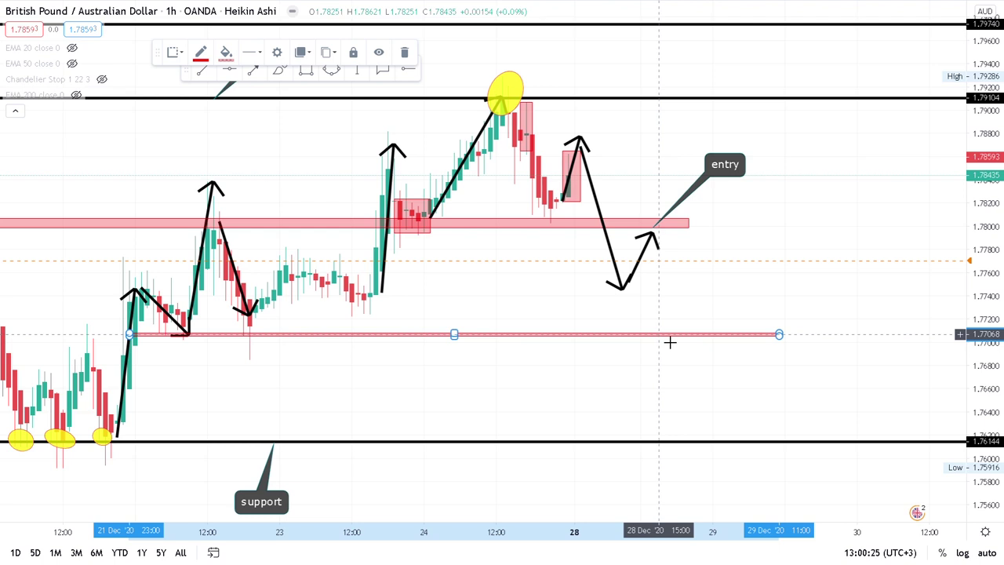